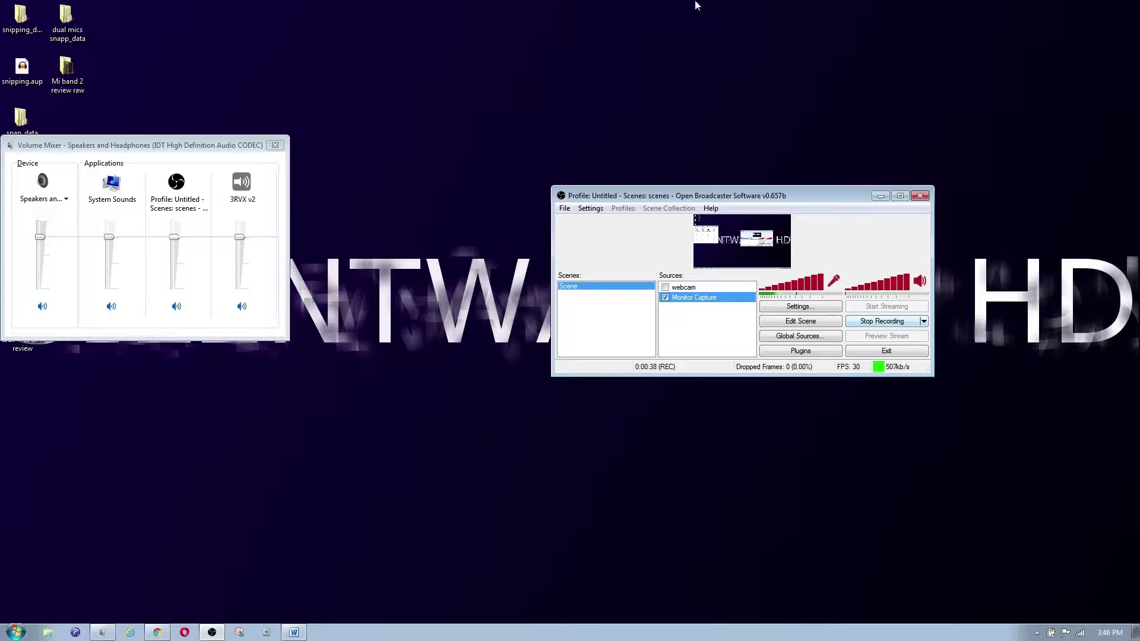
# - Close the Volume Mixer window so only the desktop and OBS recording remain
pyautogui.click(275, 145)
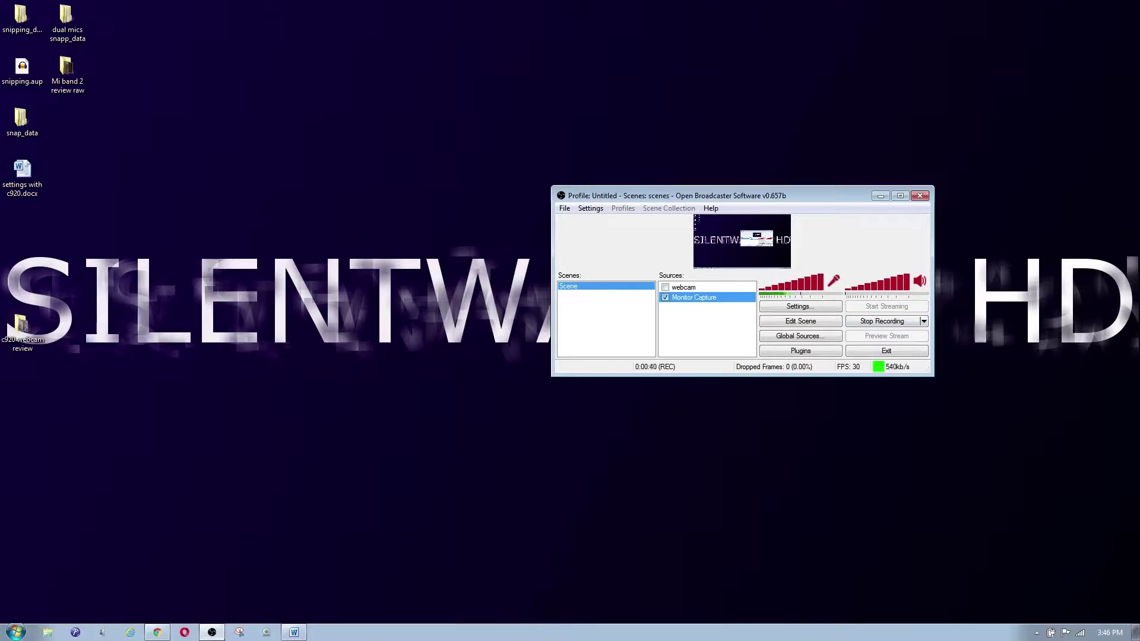
# - Launch Logitech Webcam Software from the taskbar to get the C920 live preview at 360p
pyautogui.click(264, 632)
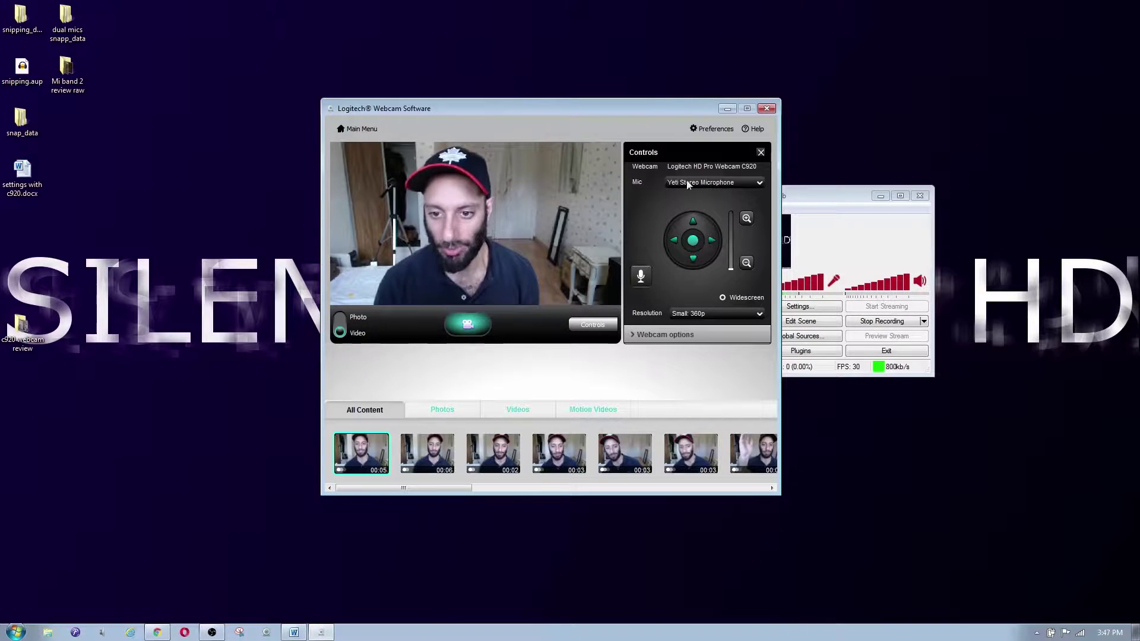
pyautogui.click(730, 317)
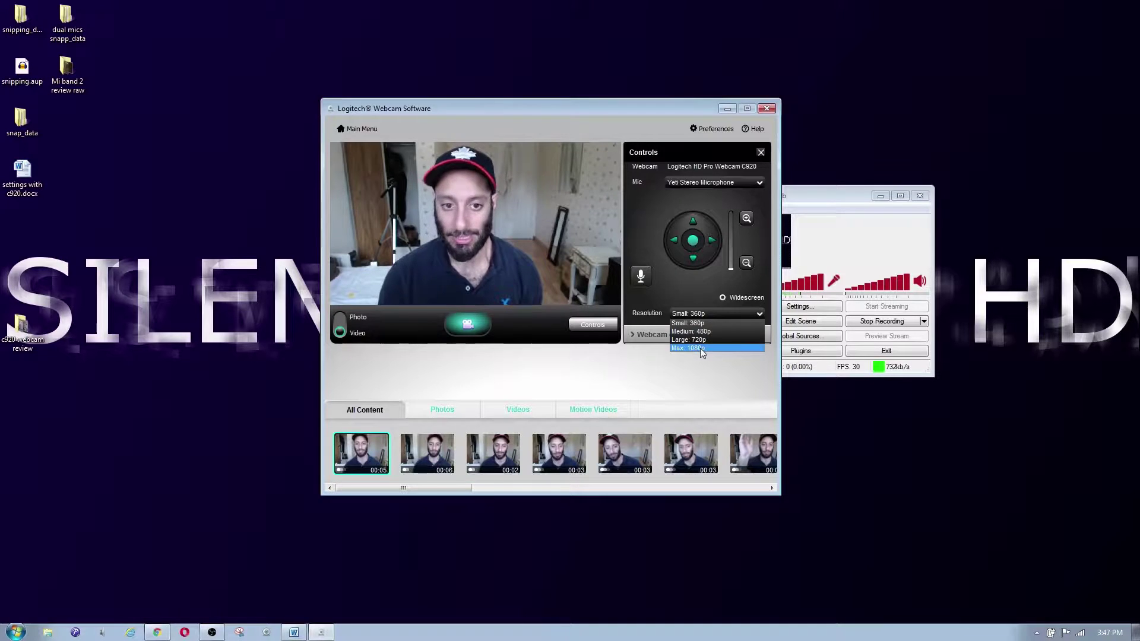
pyautogui.click(707, 317)
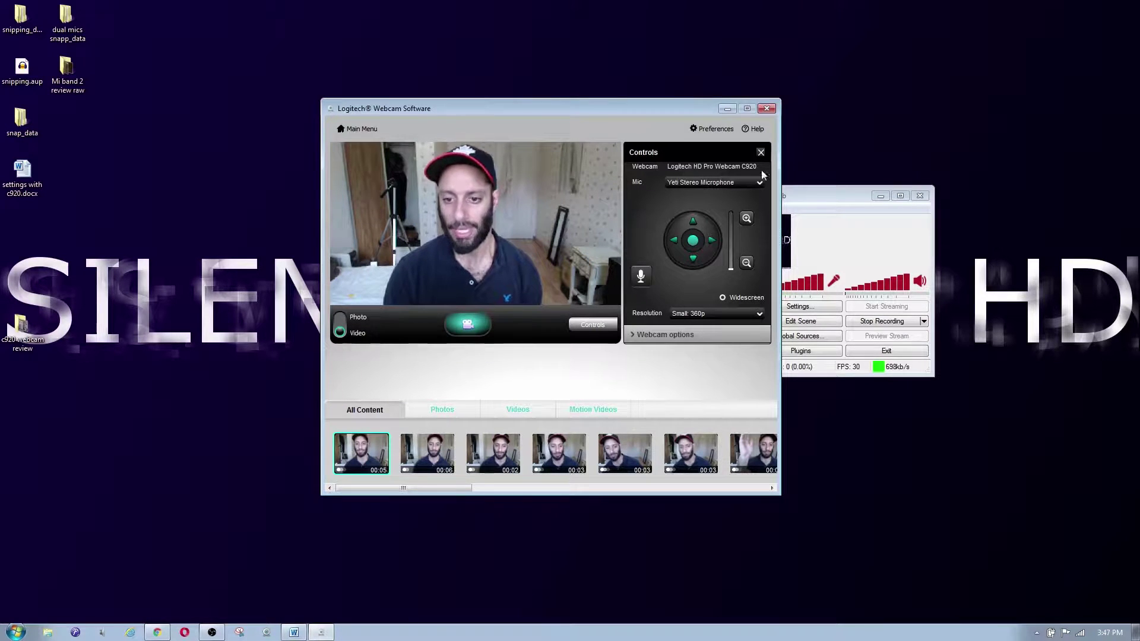
pyautogui.click(723, 183)
pyautogui.click(704, 191)
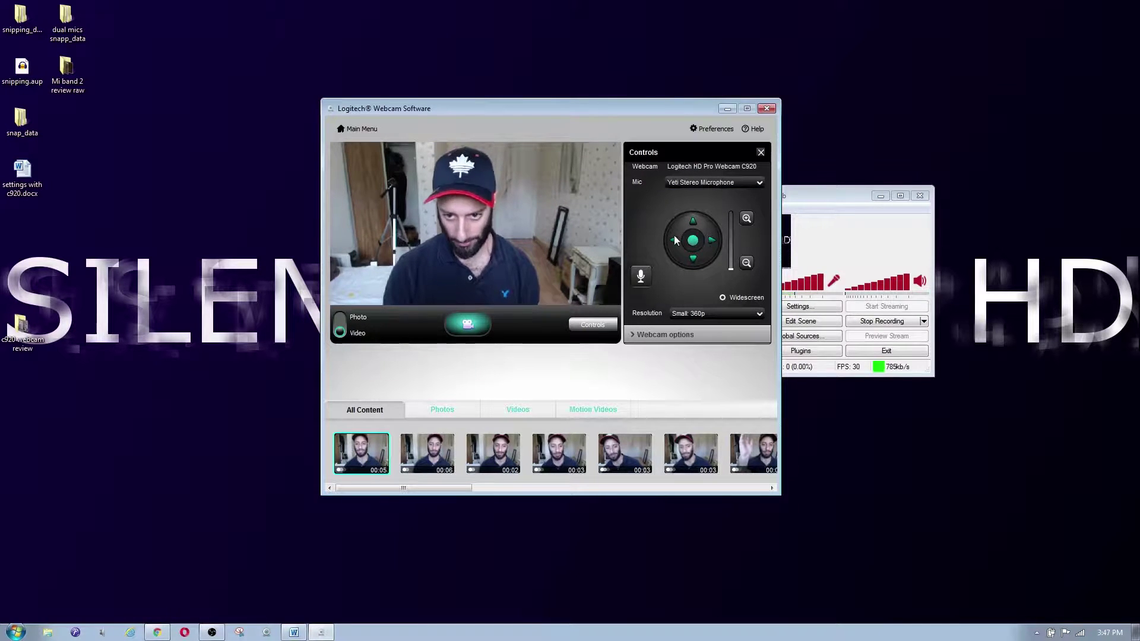
pyautogui.click(693, 221)
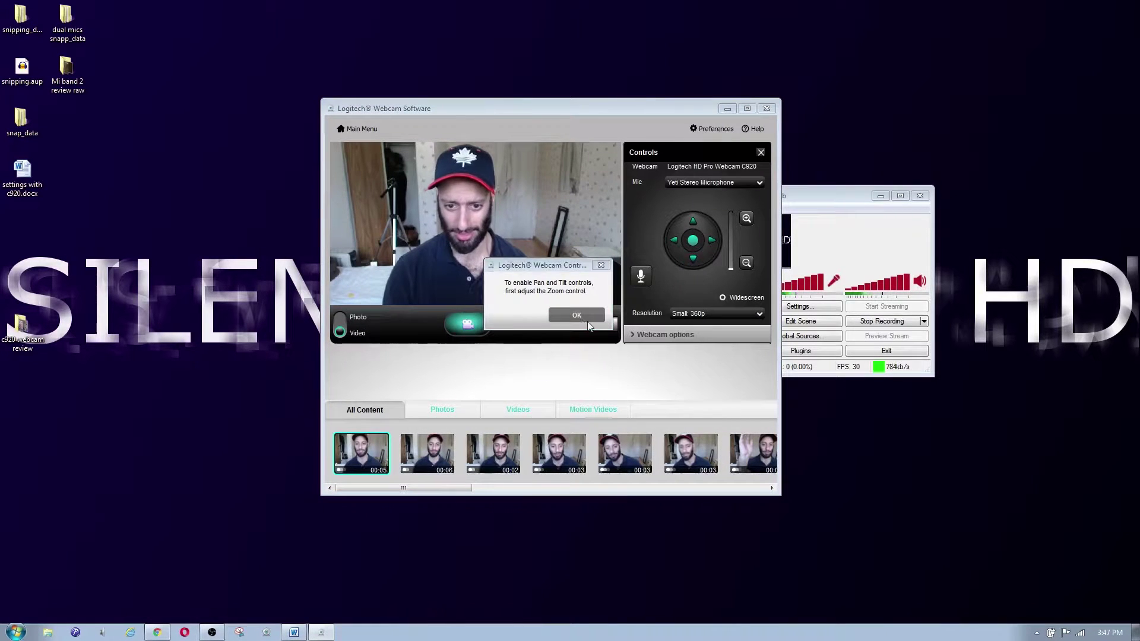
pyautogui.click(712, 239)
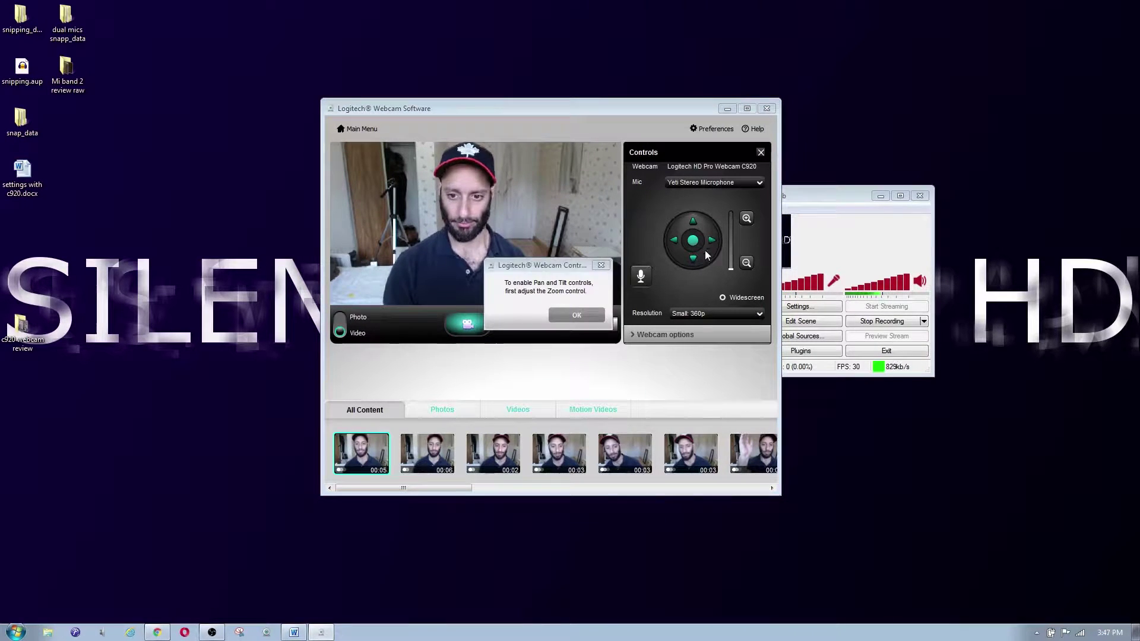
pyautogui.click(746, 219)
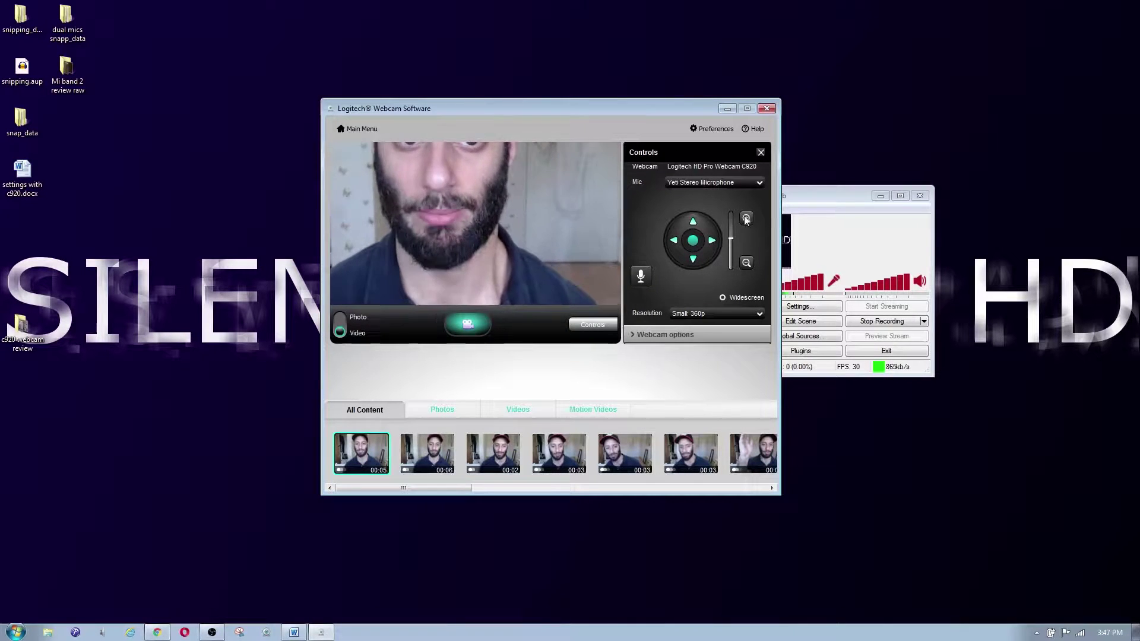
pyautogui.click(746, 219)
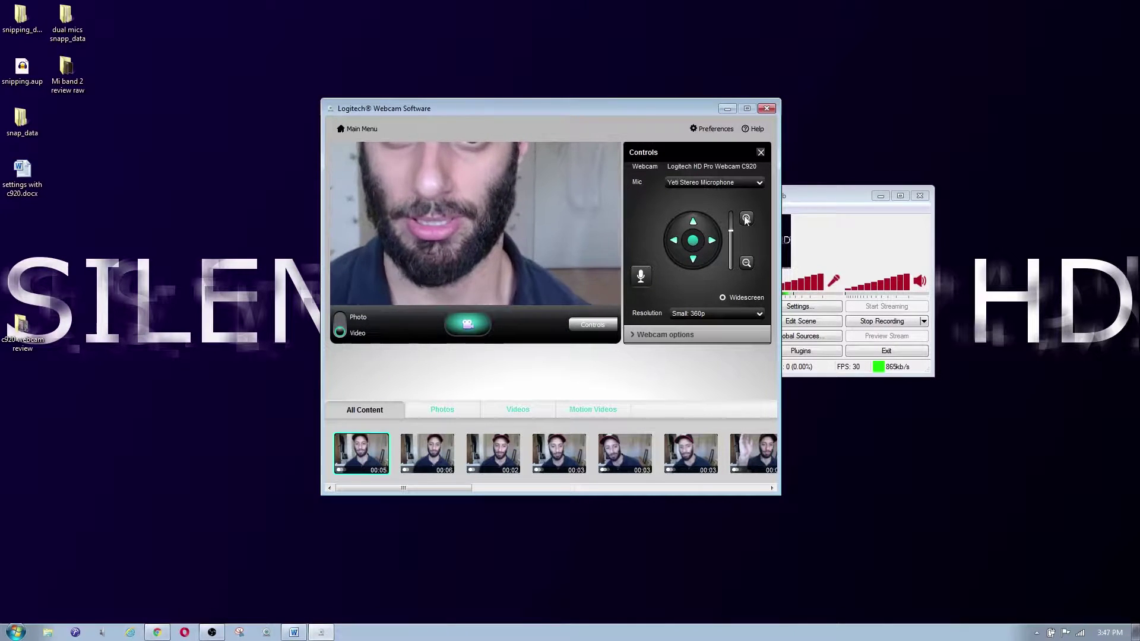
pyautogui.click(712, 240)
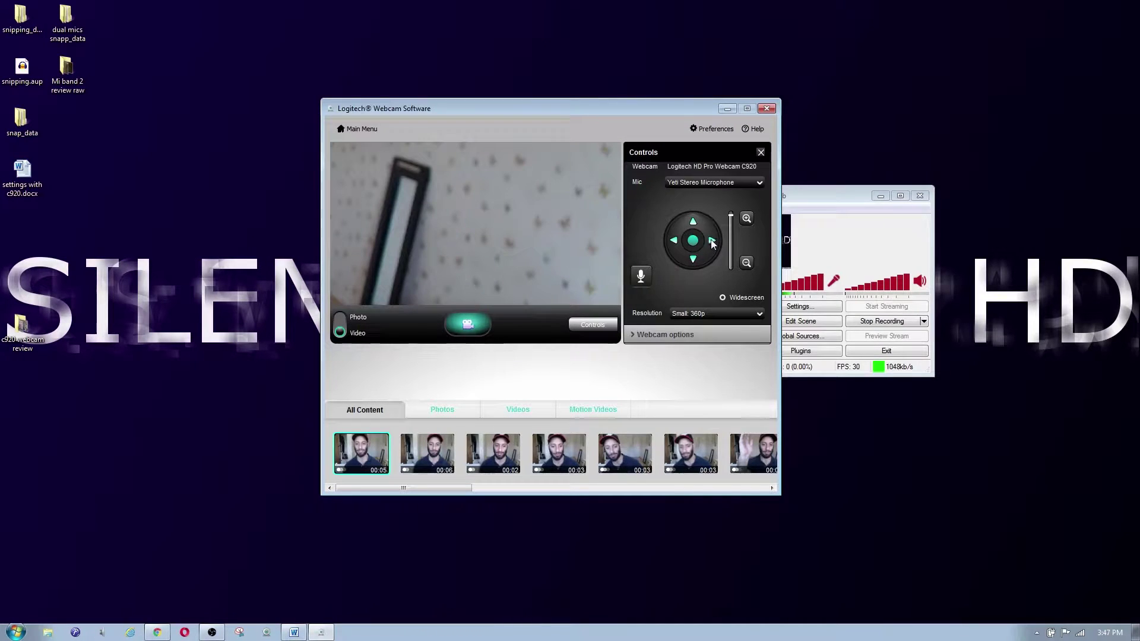
pyautogui.click(674, 241)
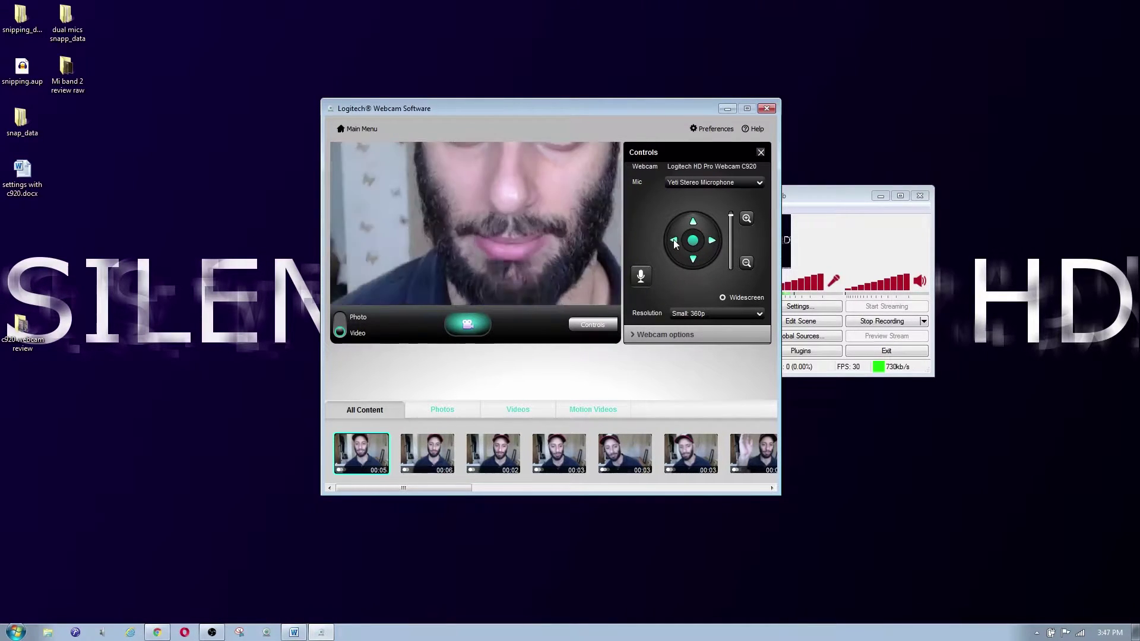
pyautogui.click(674, 240)
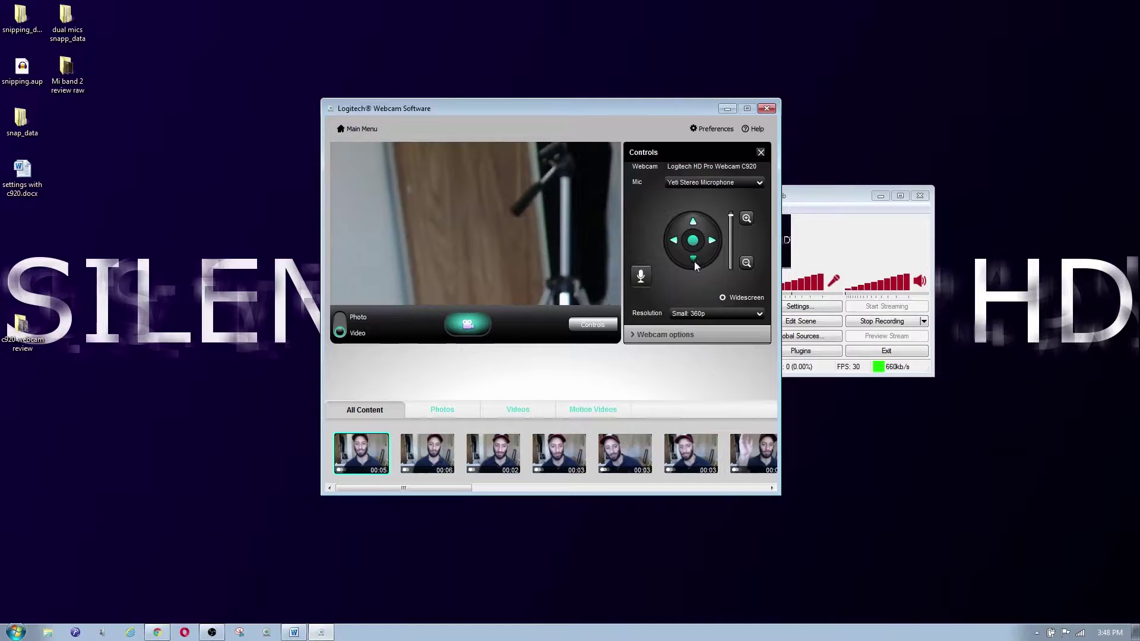
pyautogui.click(692, 241)
pyautogui.click(747, 265)
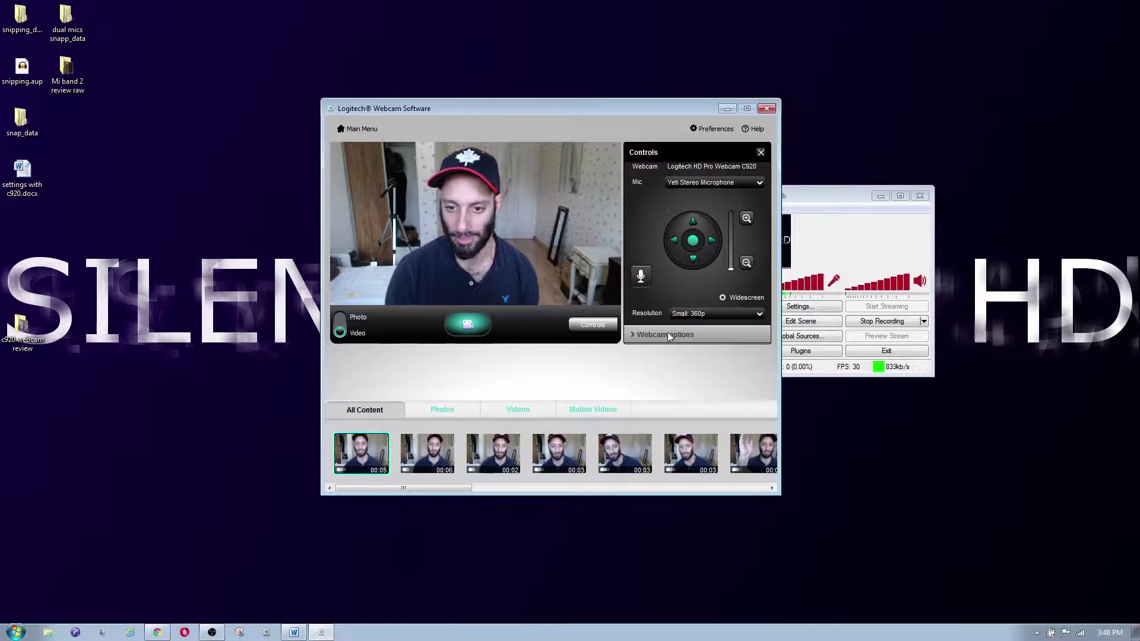
# - Show the webcam options, enable Follow my face, and switch auto-focus off
pyautogui.click(659, 334)
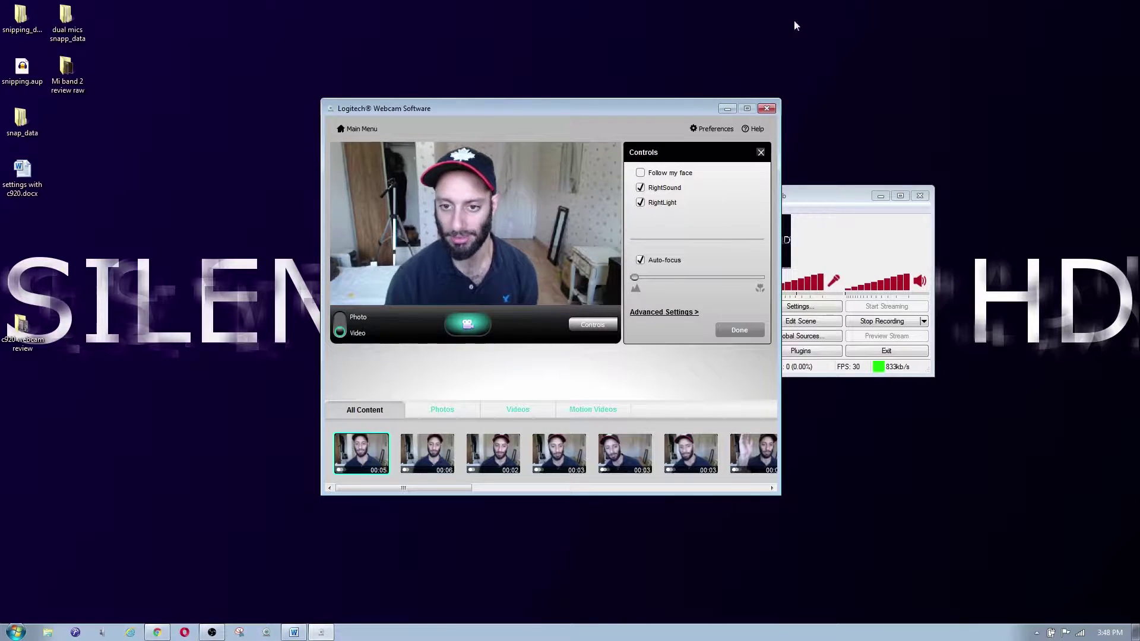
pyautogui.click(641, 173)
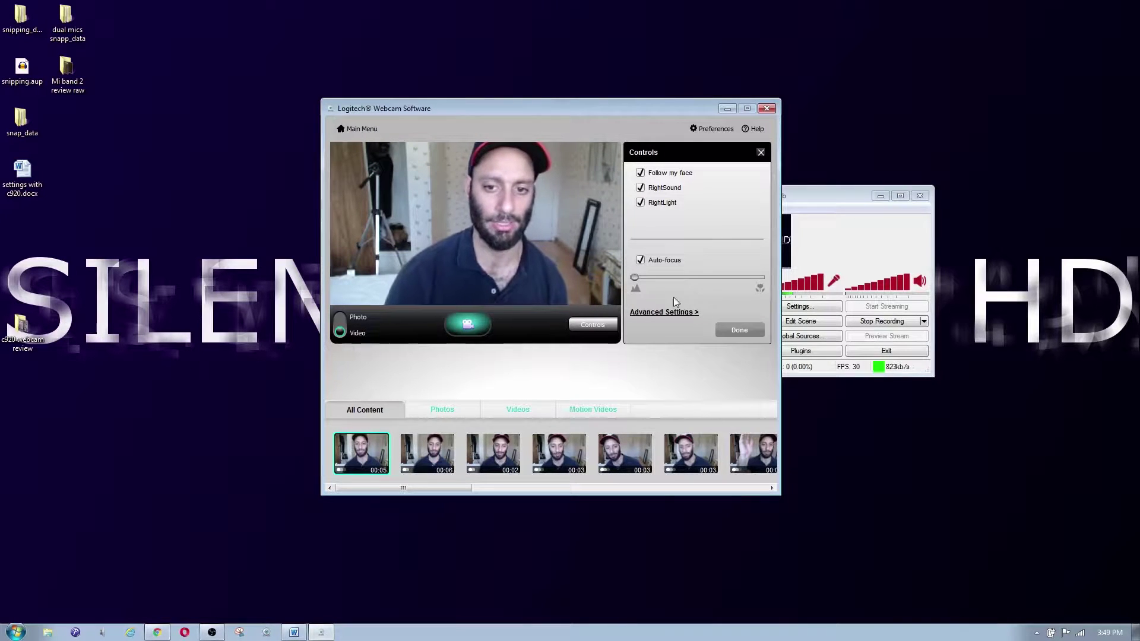
pyautogui.click(640, 260)
# - Test manual focus at both ends, then disable Follow my face and restore auto-focus
pyautogui.moveTo(635, 277); pyautogui.dragTo(759, 282)
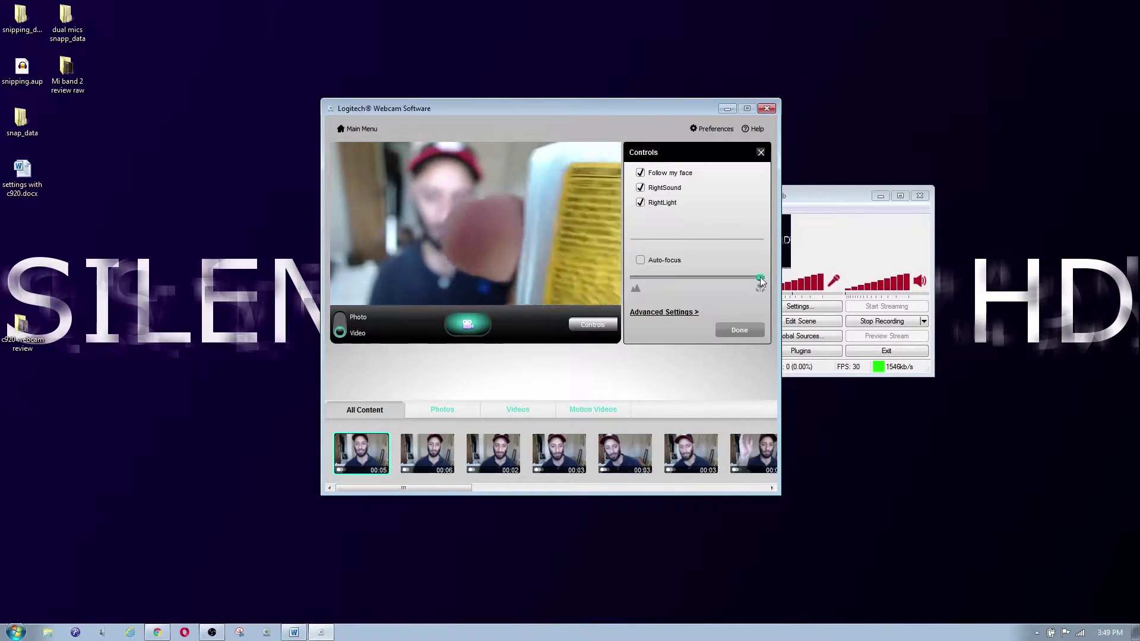
pyautogui.moveTo(760, 277); pyautogui.dragTo(622, 285)
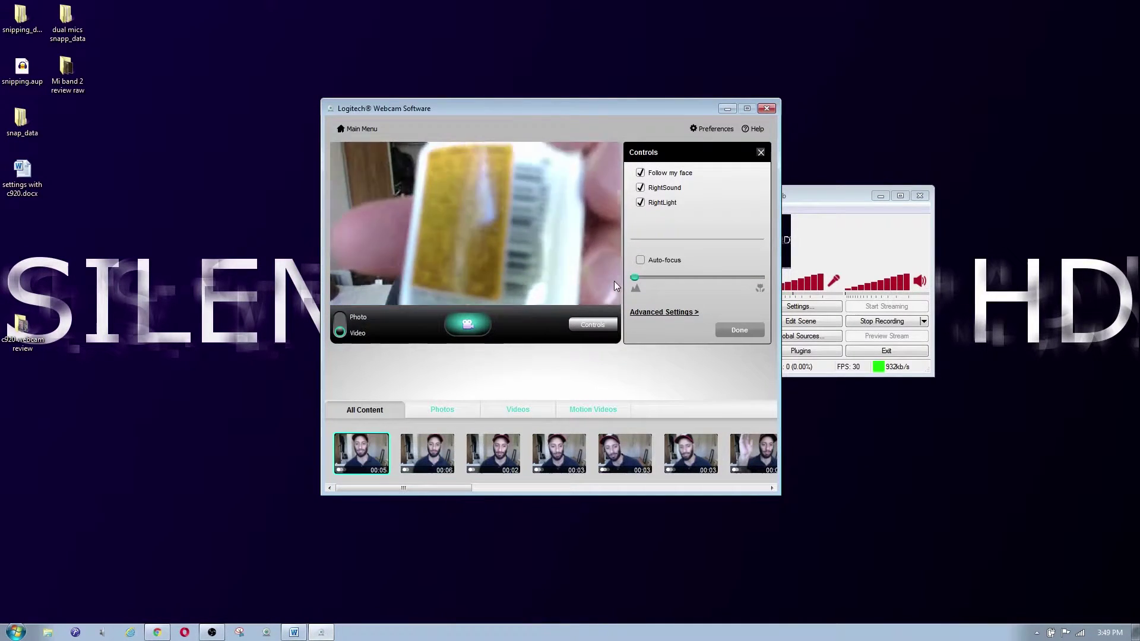
pyautogui.click(639, 173)
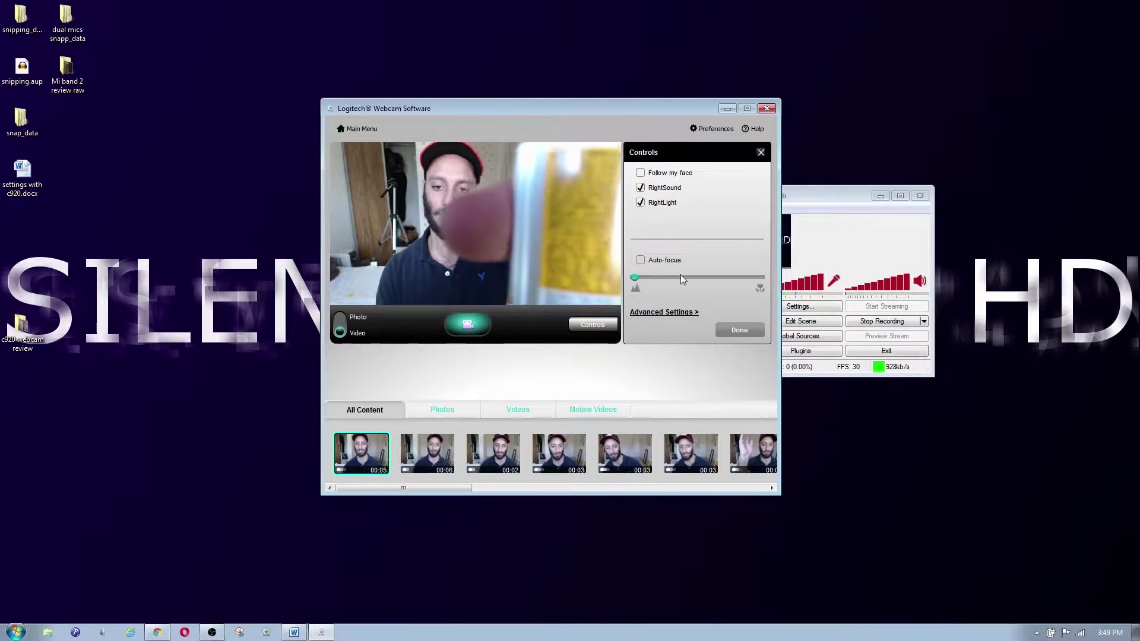
pyautogui.click(641, 260)
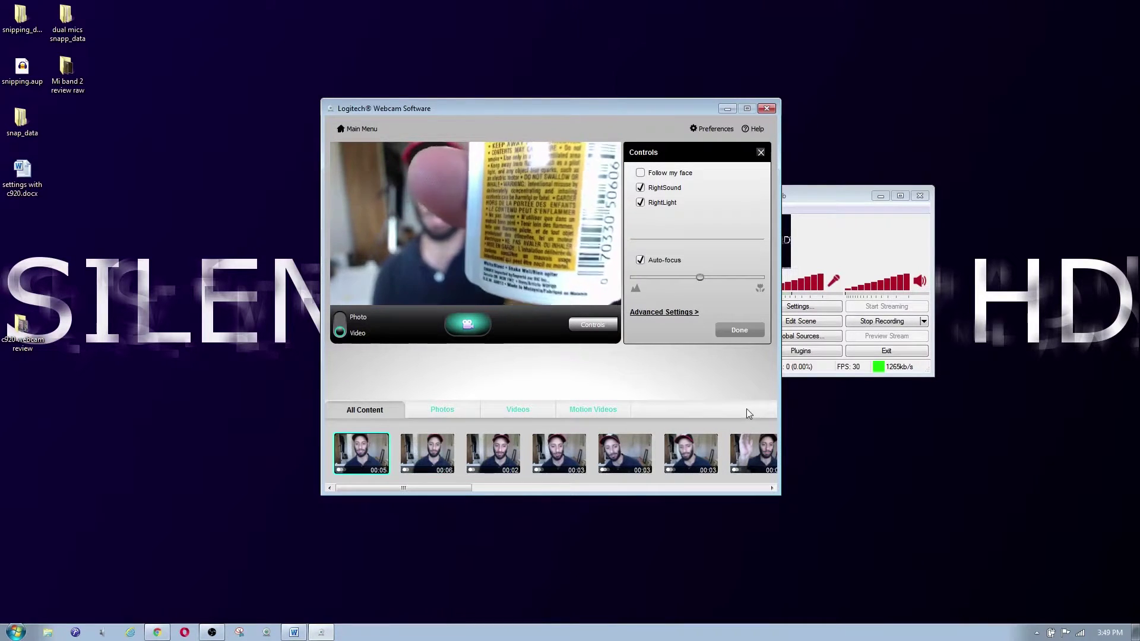
pyautogui.click(739, 329)
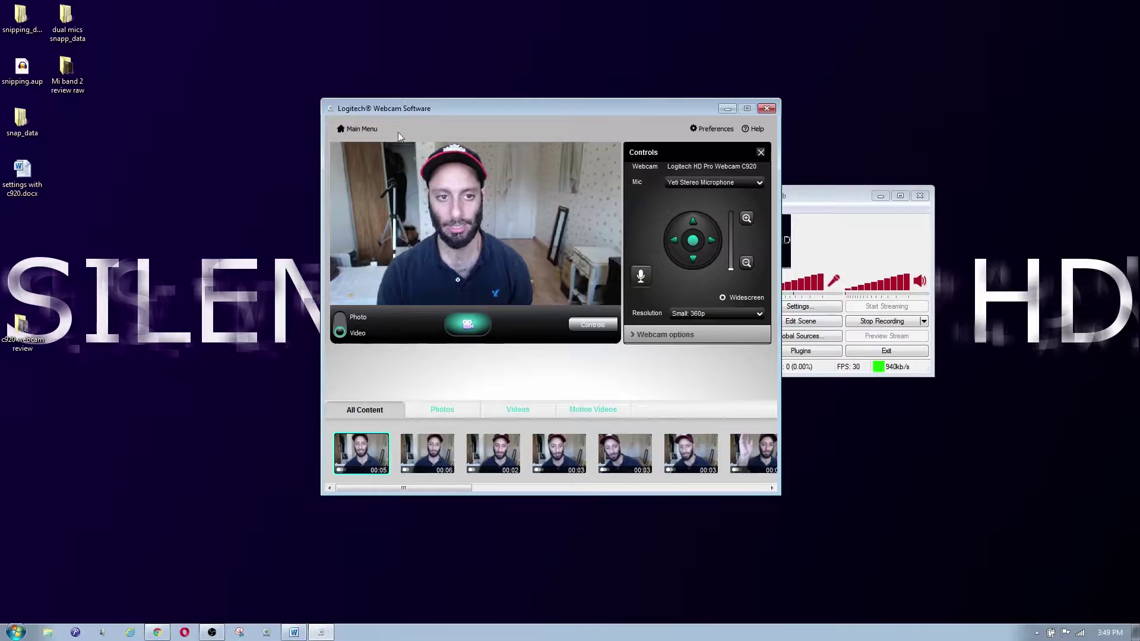
pyautogui.click(672, 334)
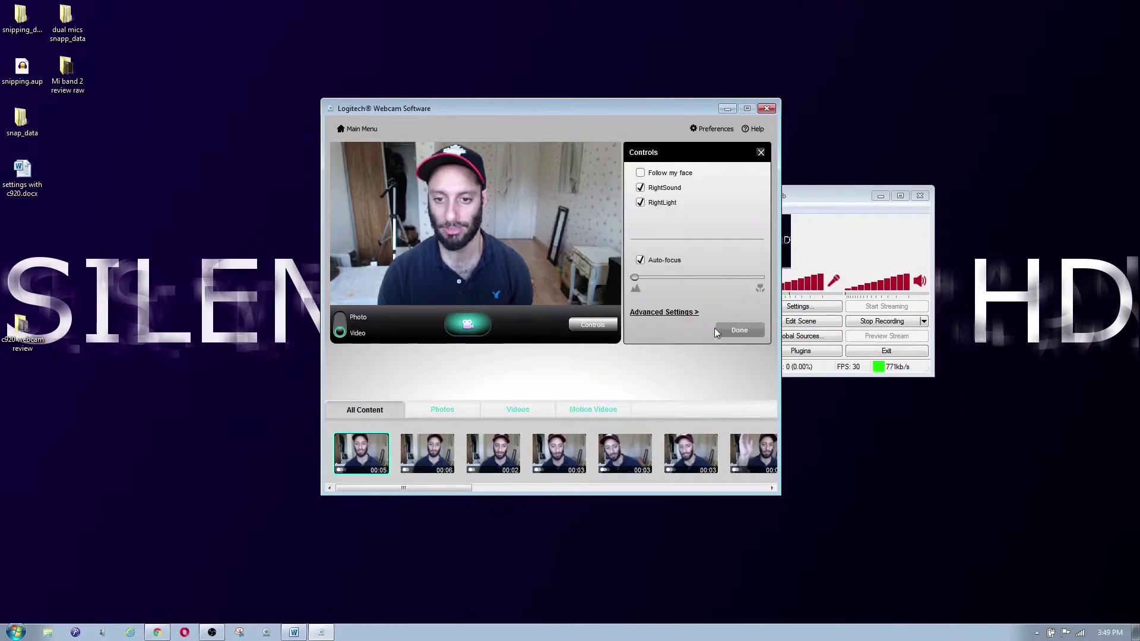
# - In Advanced Settings, try RightLight off with manual exposure and gain, then restore both automatics
pyautogui.click(674, 313)
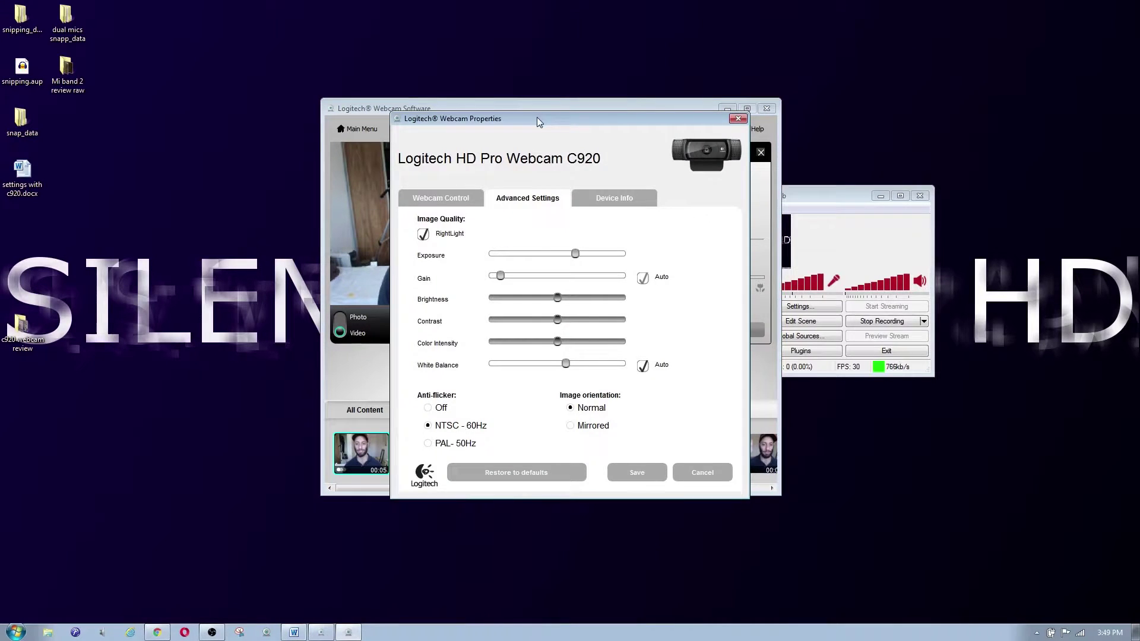
pyautogui.moveTo(537, 117); pyautogui.dragTo(883, 134)
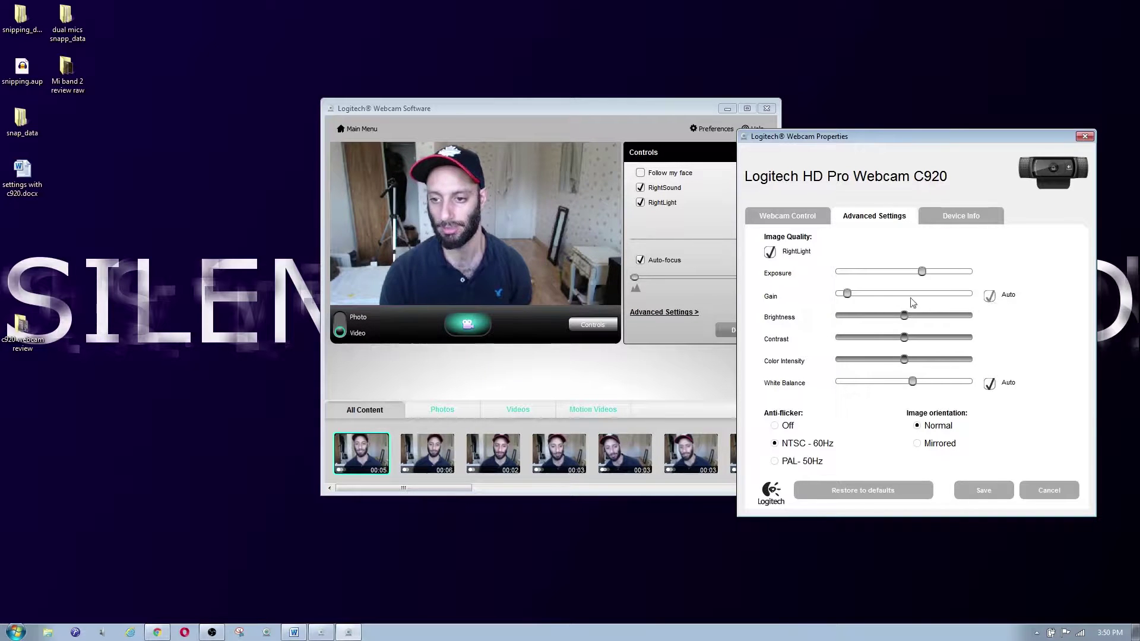
pyautogui.click(770, 252)
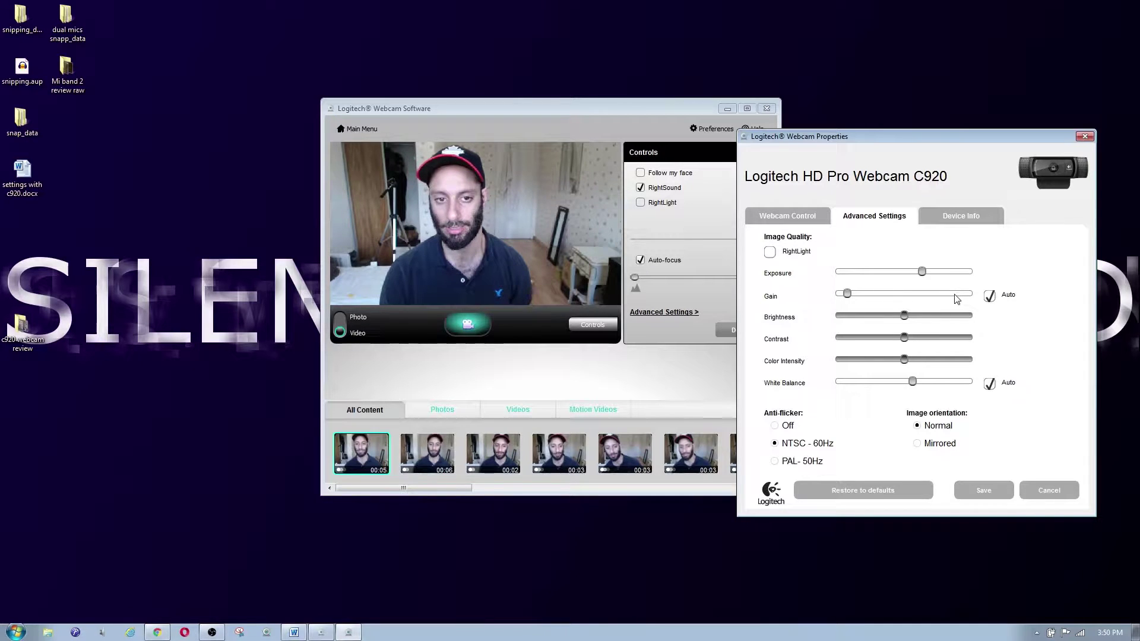
pyautogui.click(989, 296)
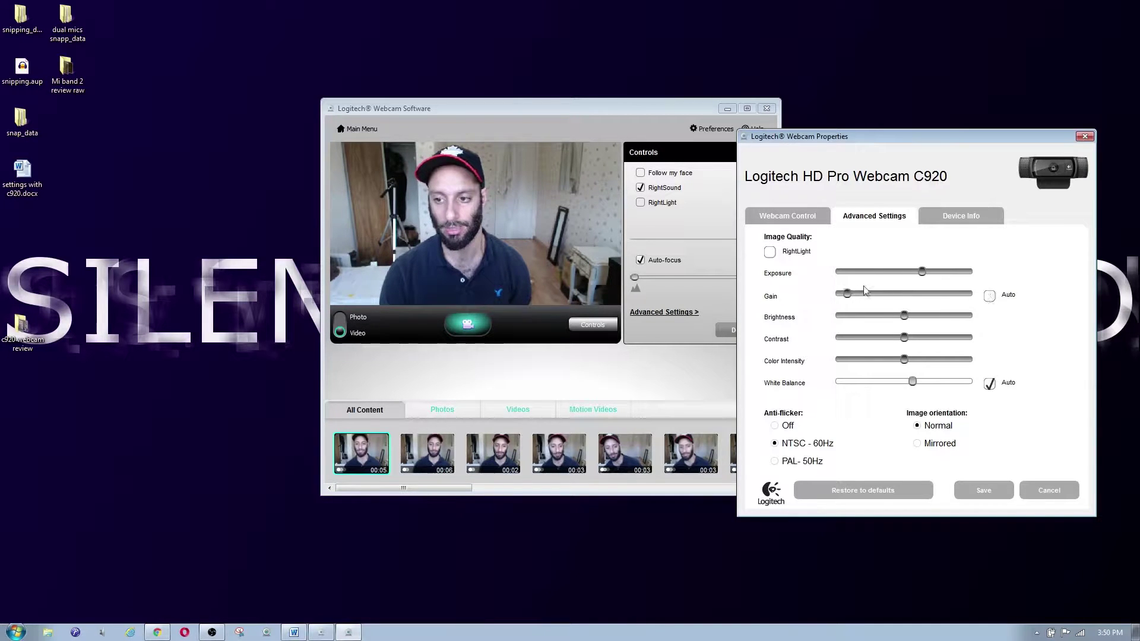
pyautogui.moveTo(922, 272)
pyautogui.mouseDown()
pyautogui.moveTo(867, 273)
pyautogui.moveTo(941, 275)
pyautogui.moveTo(931, 273)
pyautogui.mouseUp()
pyautogui.moveTo(850, 298)
pyautogui.mouseDown()
pyautogui.moveTo(911, 297)
pyautogui.moveTo(834, 299)
pyautogui.mouseUp()
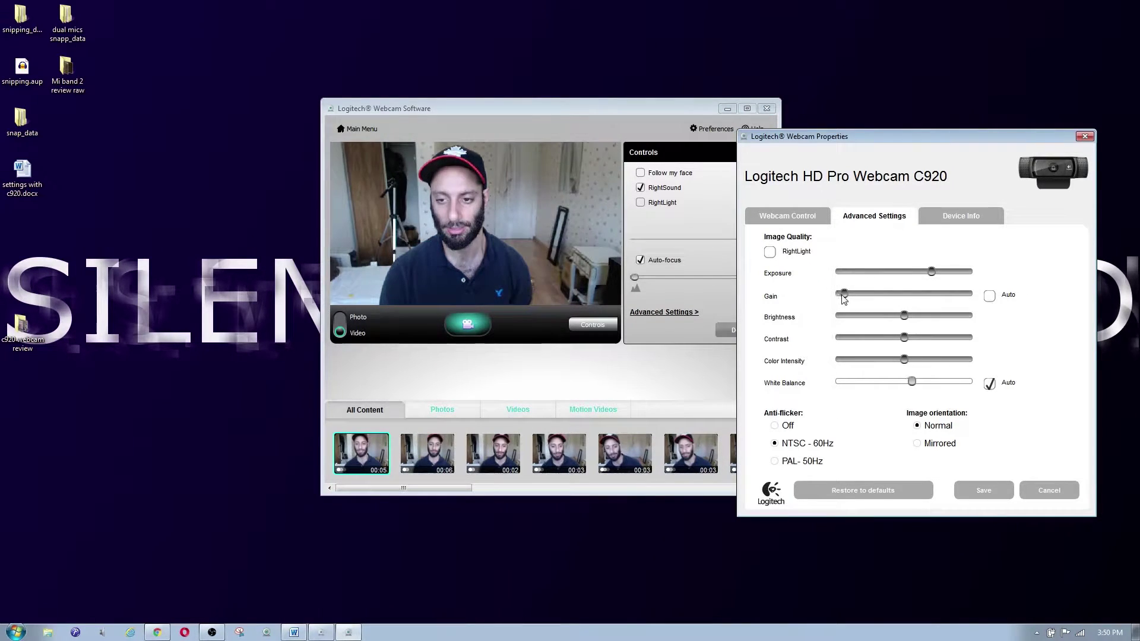
pyautogui.click(770, 252)
pyautogui.click(988, 295)
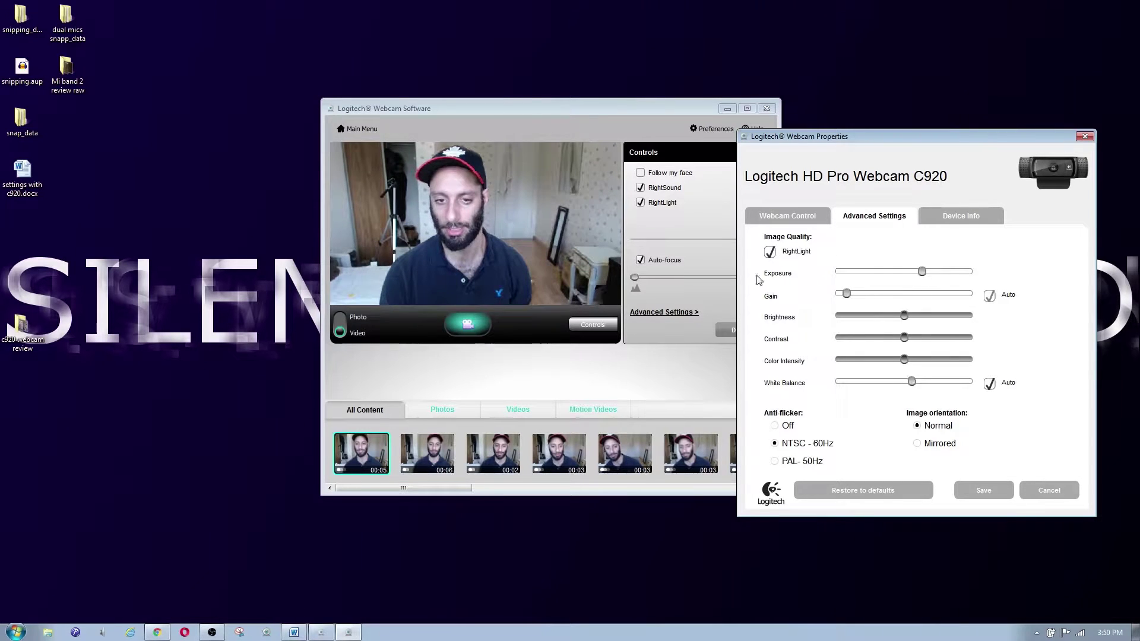
# - Try brightness, contrast and colour intensity levels, returning them near the middle
pyautogui.moveTo(906, 317); pyautogui.dragTo(973, 326)
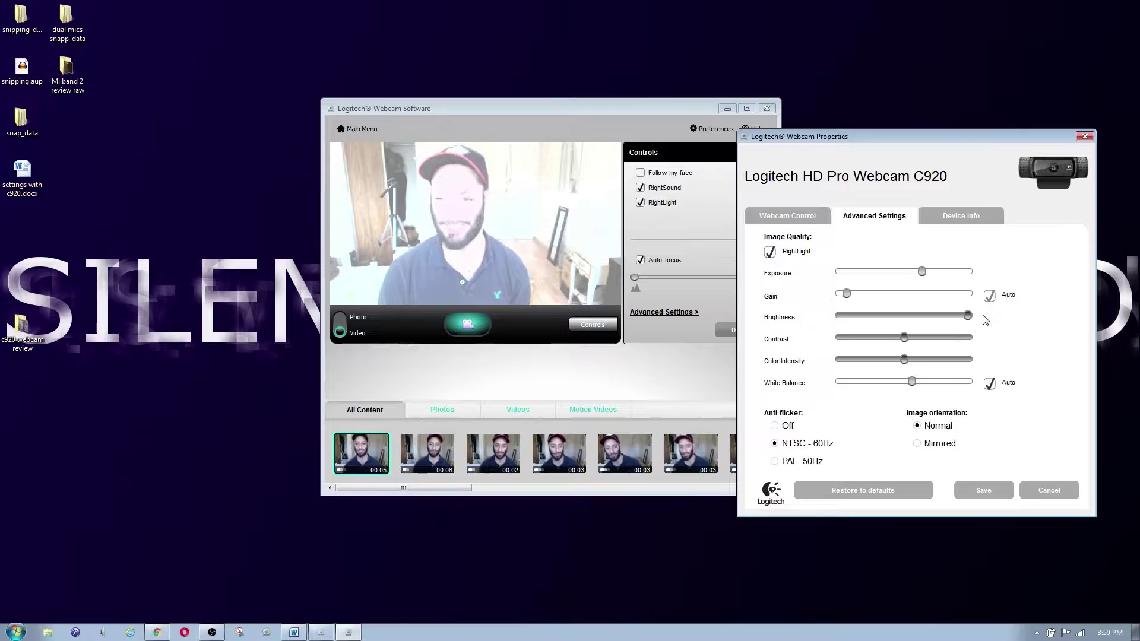
pyautogui.moveTo(967, 315); pyautogui.dragTo(905, 315)
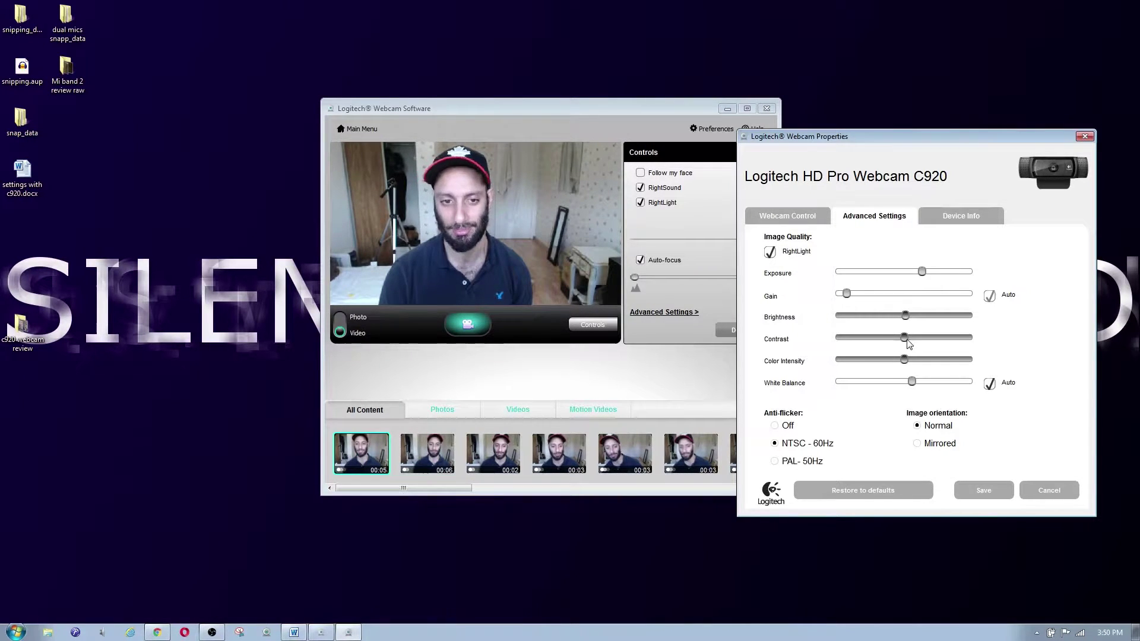
pyautogui.moveTo(902, 340)
pyautogui.mouseDown()
pyautogui.moveTo(944, 340)
pyautogui.moveTo(787, 338)
pyautogui.moveTo(917, 338)
pyautogui.moveTo(903, 338)
pyautogui.mouseUp()
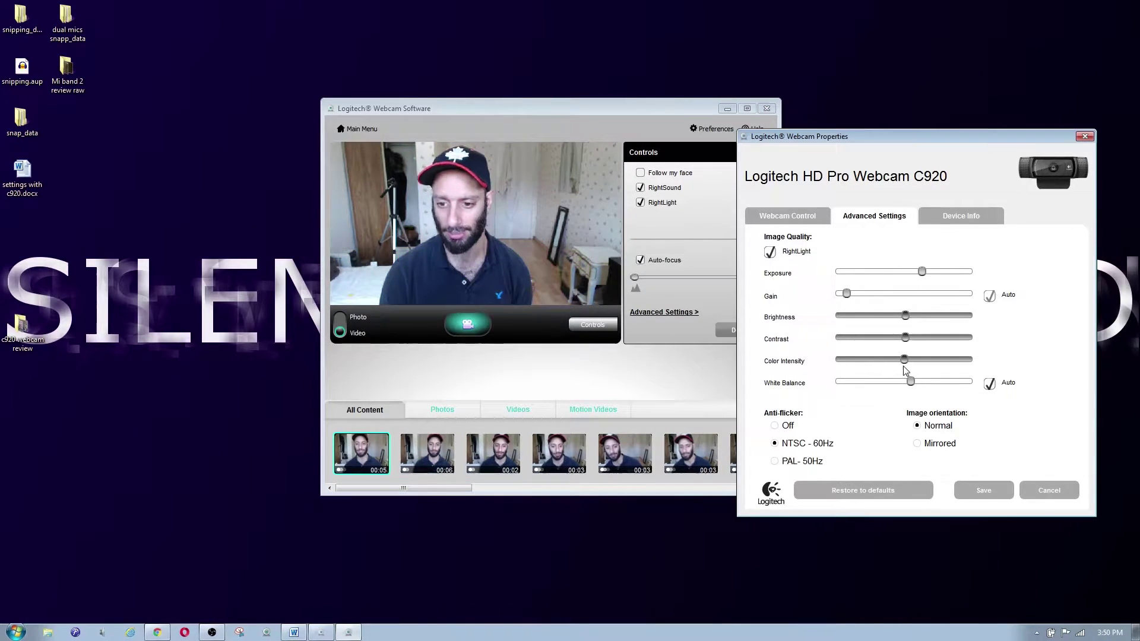
pyautogui.moveTo(967, 360); pyautogui.dragTo(921, 360)
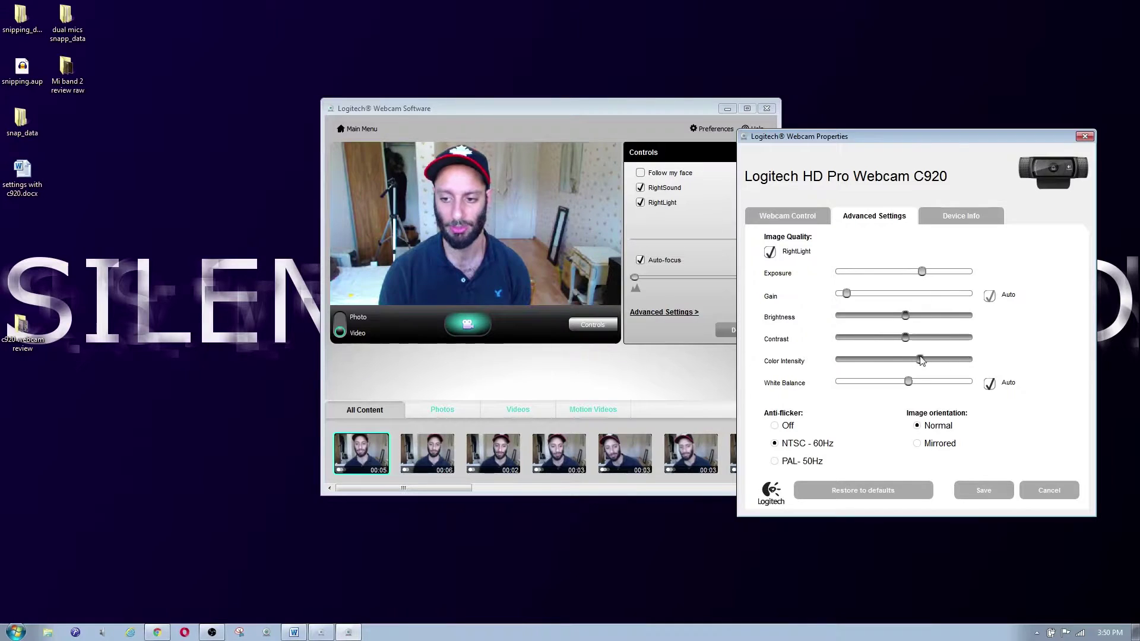
pyautogui.moveTo(839, 360); pyautogui.dragTo(949, 362)
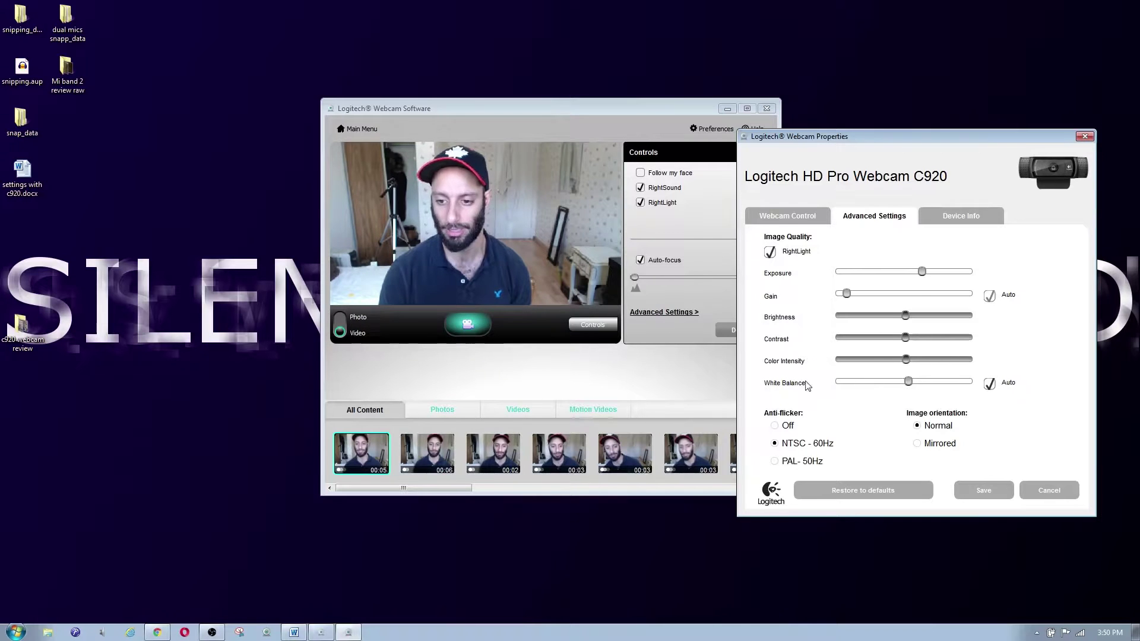
# - Try manual white balance, then re-enable Auto; mirror the image, then set it back to Normal
pyautogui.click(990, 384)
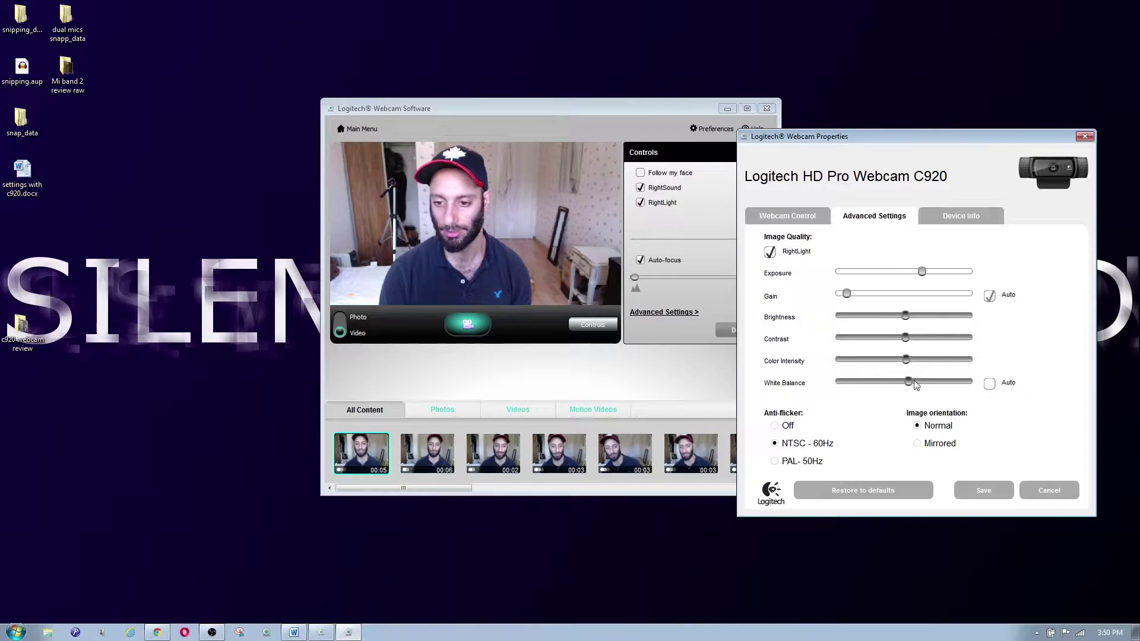
pyautogui.moveTo(909, 385)
pyautogui.mouseDown()
pyautogui.moveTo(973, 385)
pyautogui.moveTo(905, 385)
pyautogui.mouseUp()
pyautogui.click(989, 385)
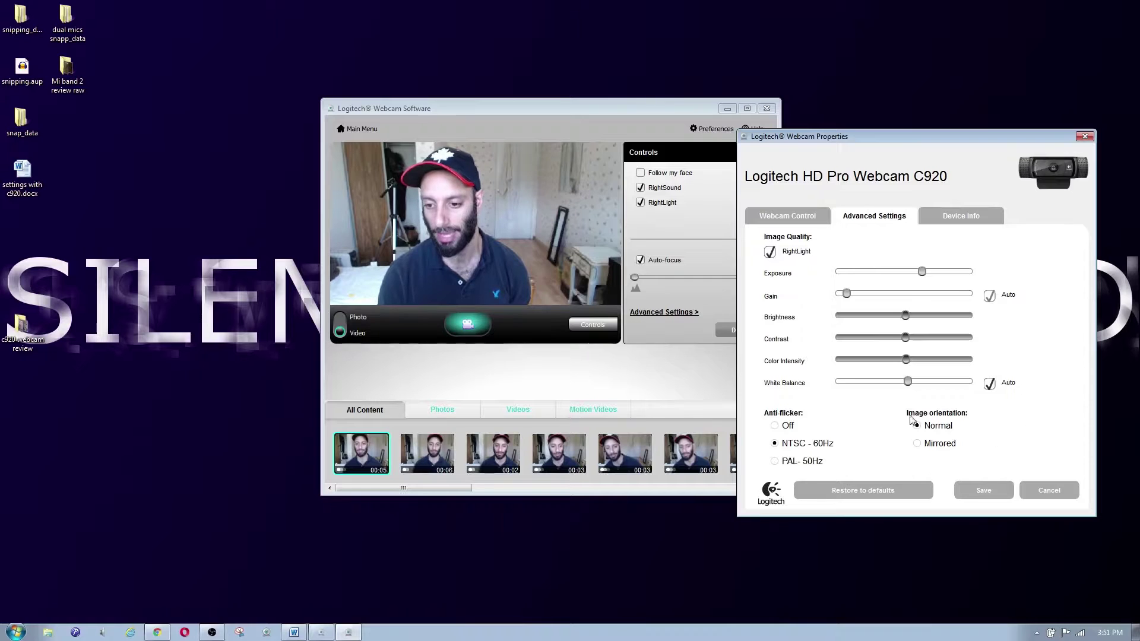
pyautogui.click(917, 444)
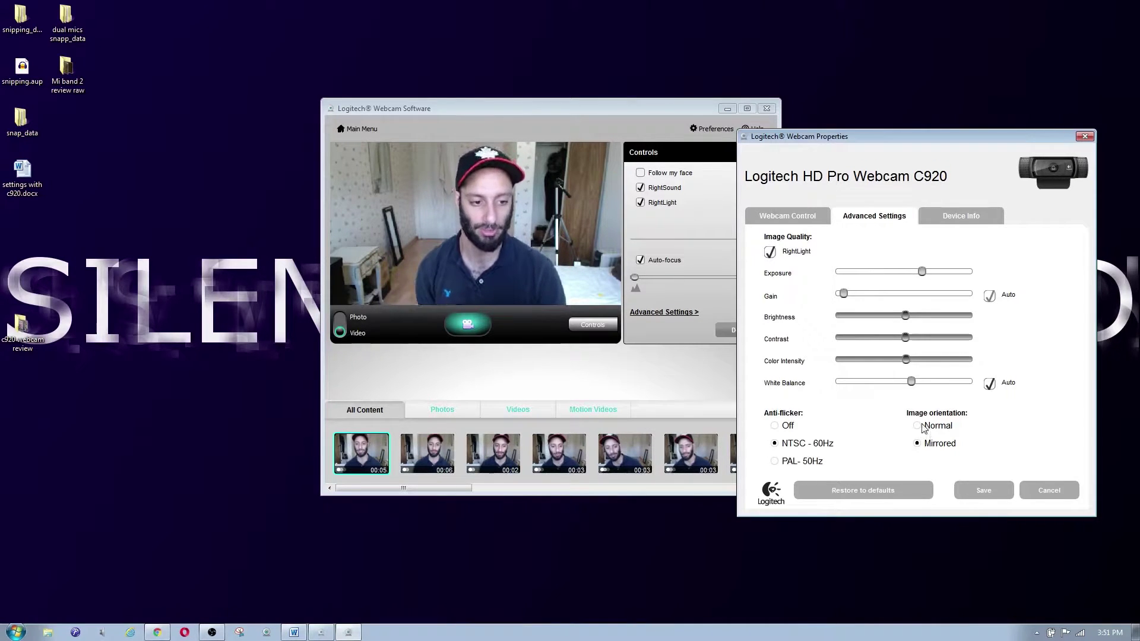
pyautogui.click(918, 426)
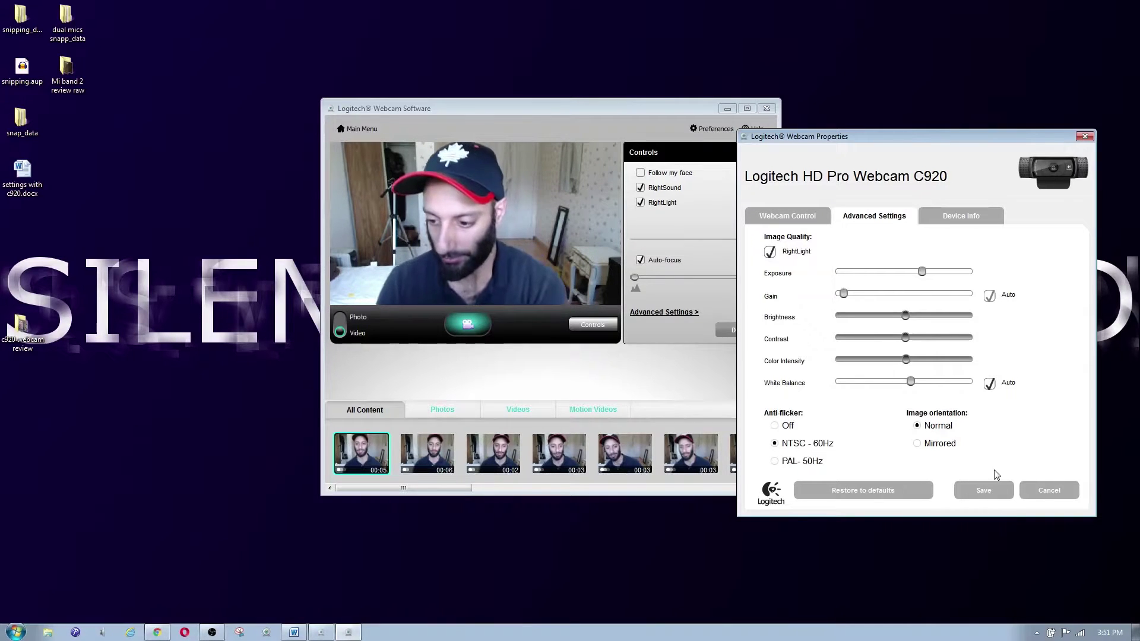
# - Close the C920 Webcam Properties window, discarding all changes
pyautogui.click(1049, 491)
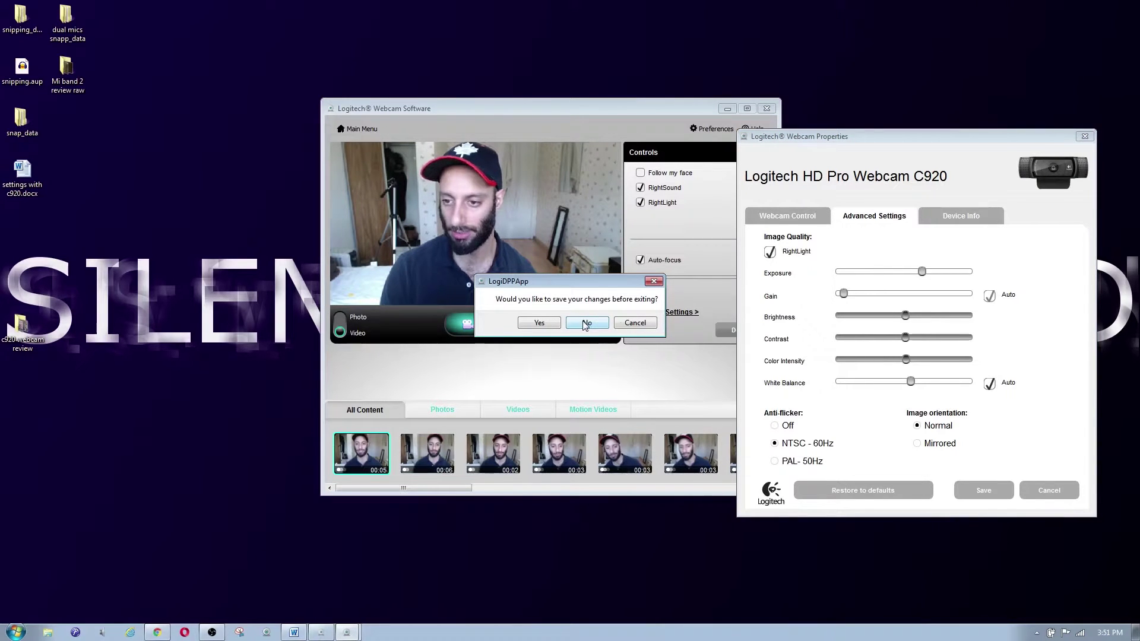
pyautogui.click(635, 323)
pyautogui.click(965, 217)
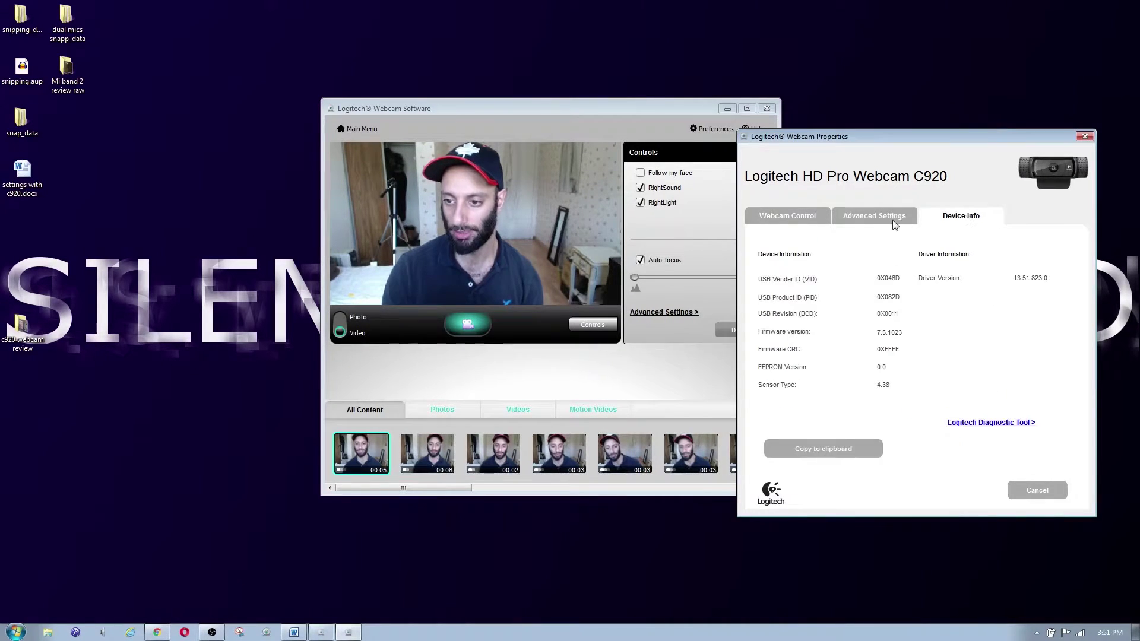
pyautogui.click(868, 220)
pyautogui.click(1059, 497)
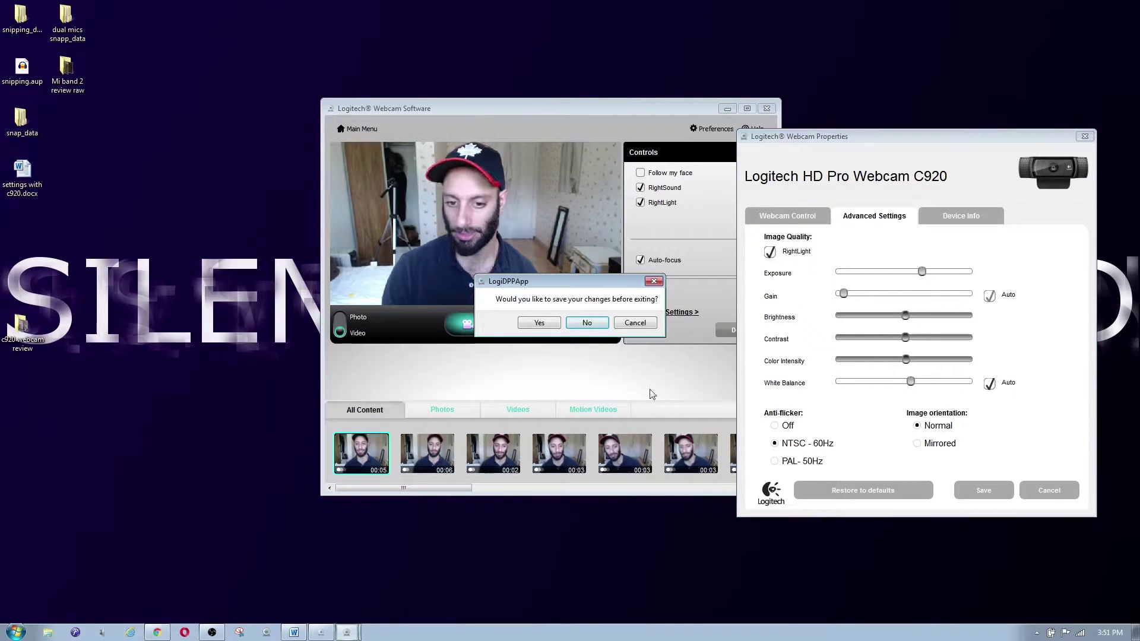
pyautogui.click(579, 325)
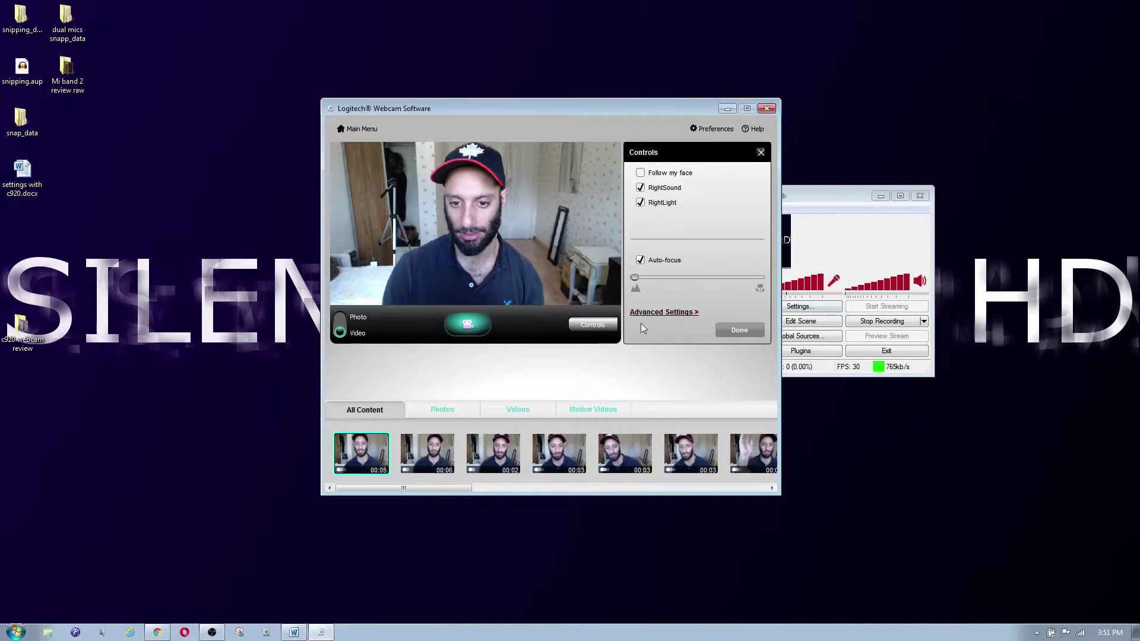
pyautogui.click(701, 129)
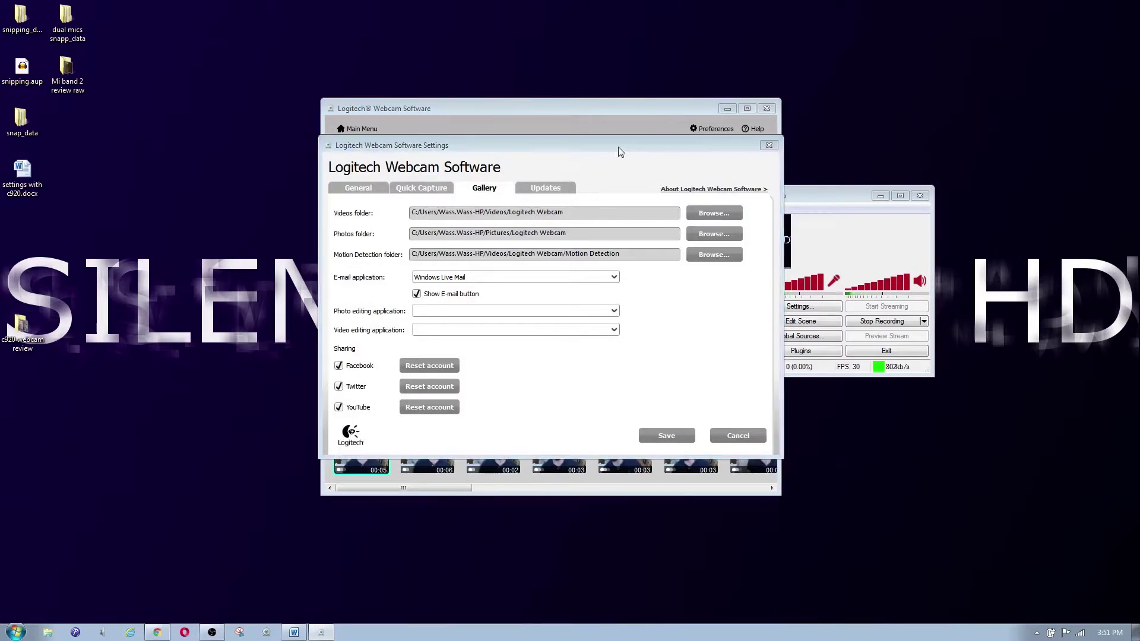
pyautogui.moveTo(619, 152); pyautogui.dragTo(840, 146)
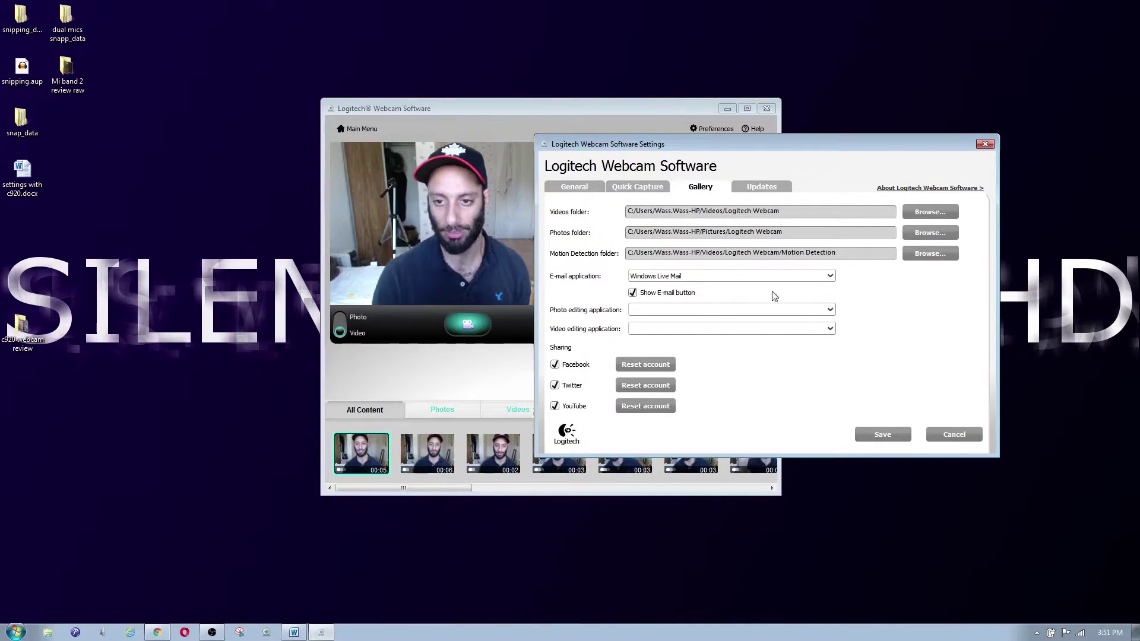
pyautogui.click(760, 190)
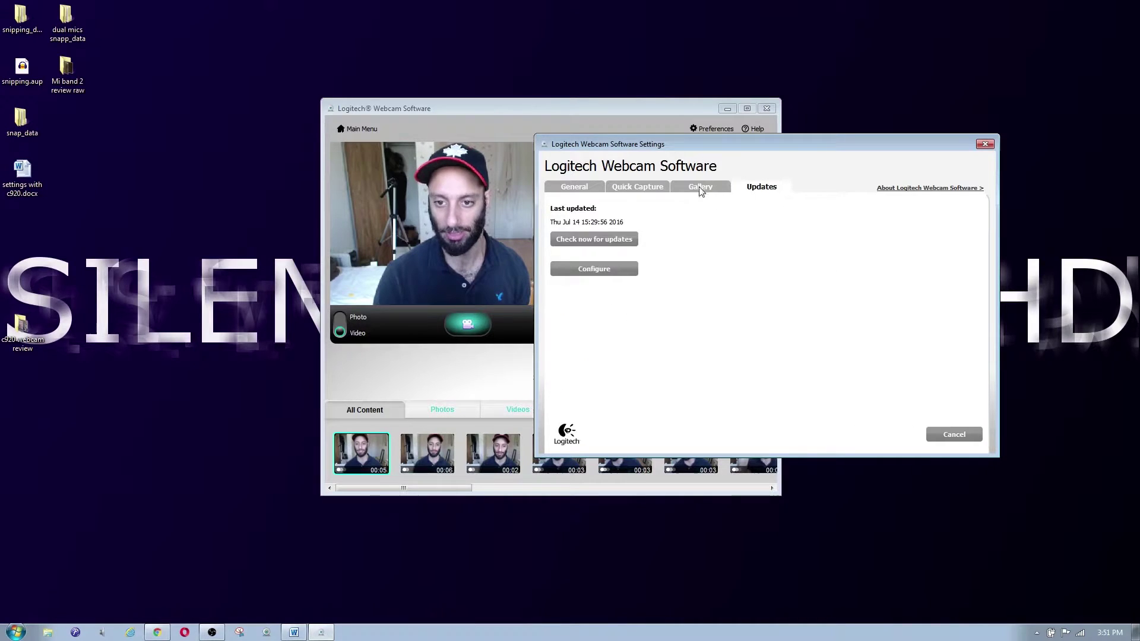
pyautogui.click(701, 189)
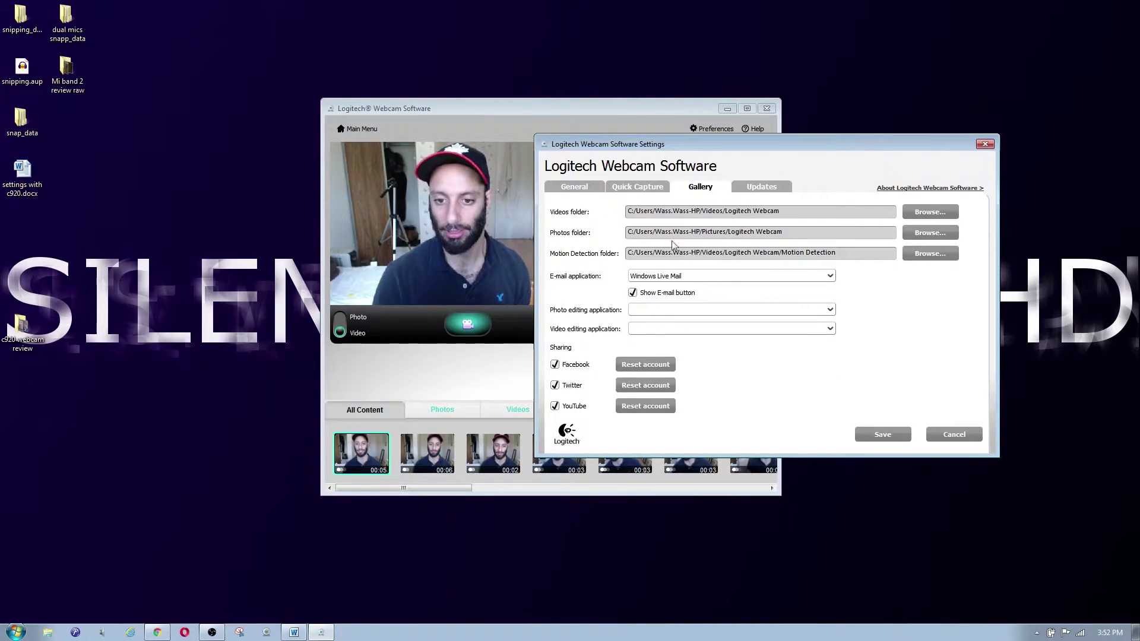
pyautogui.click(652, 191)
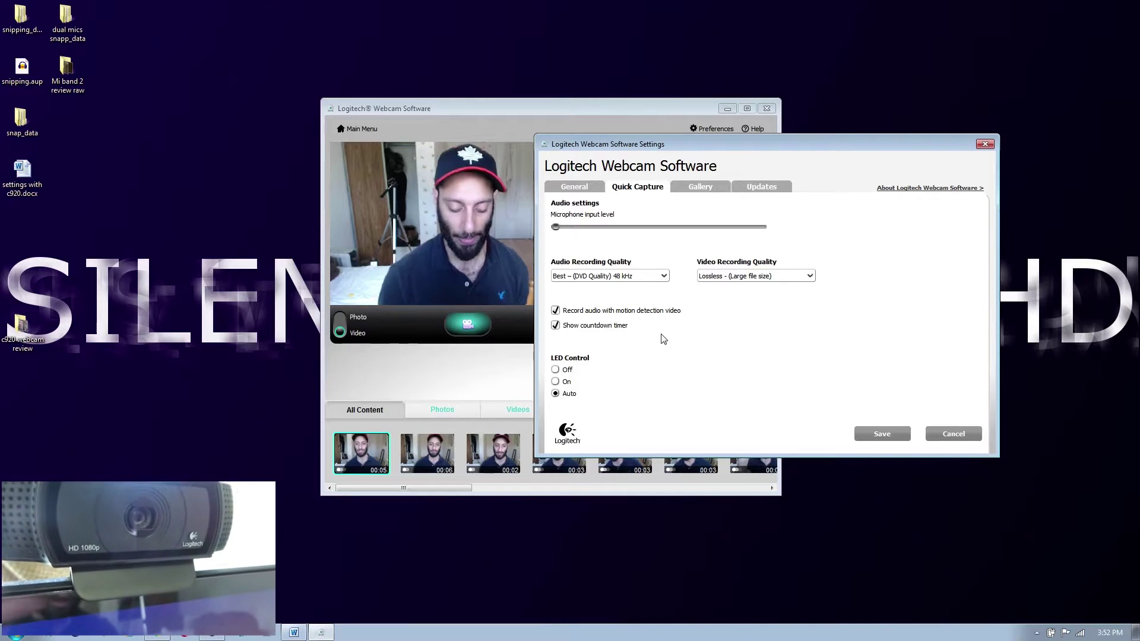
pyautogui.click(591, 187)
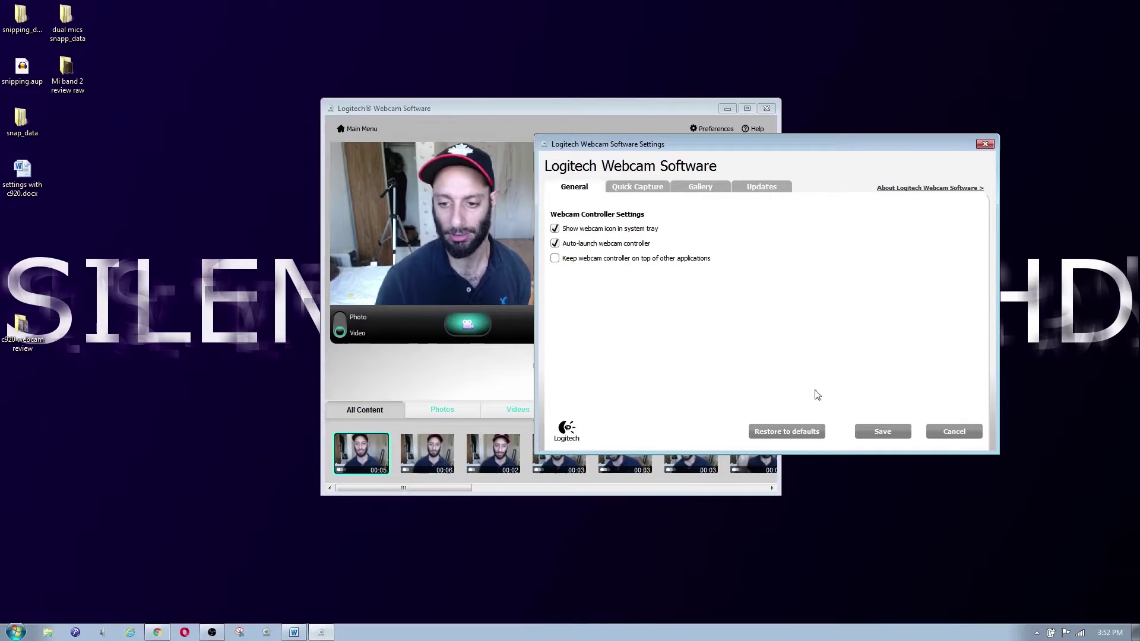
pyautogui.click(954, 431)
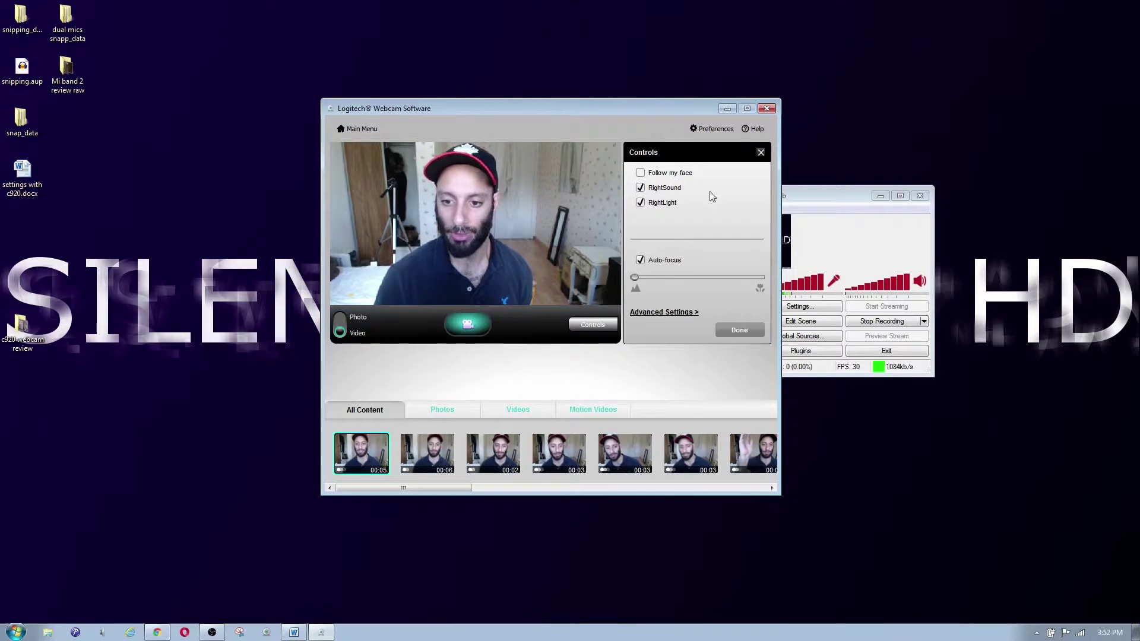
# - Return to the Main Menu showing Quick Capture, Webcam Gallery and app shortcuts
pyautogui.click(357, 128)
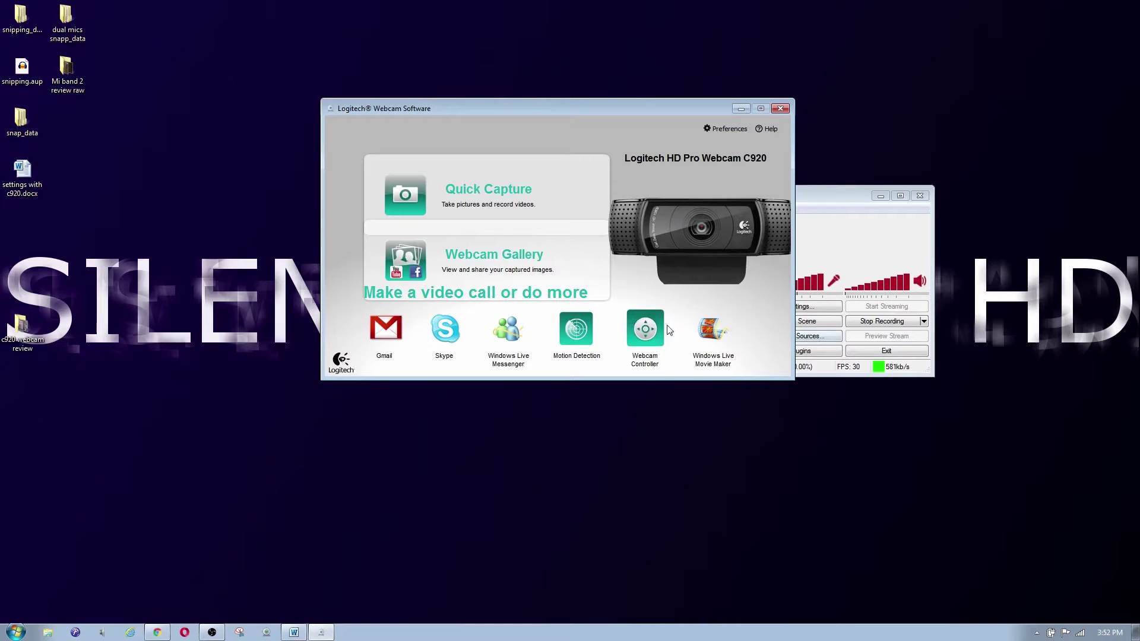
# - Open Motion Detection and push the Motion Sensitivity slider all the way to High
pyautogui.click(575, 331)
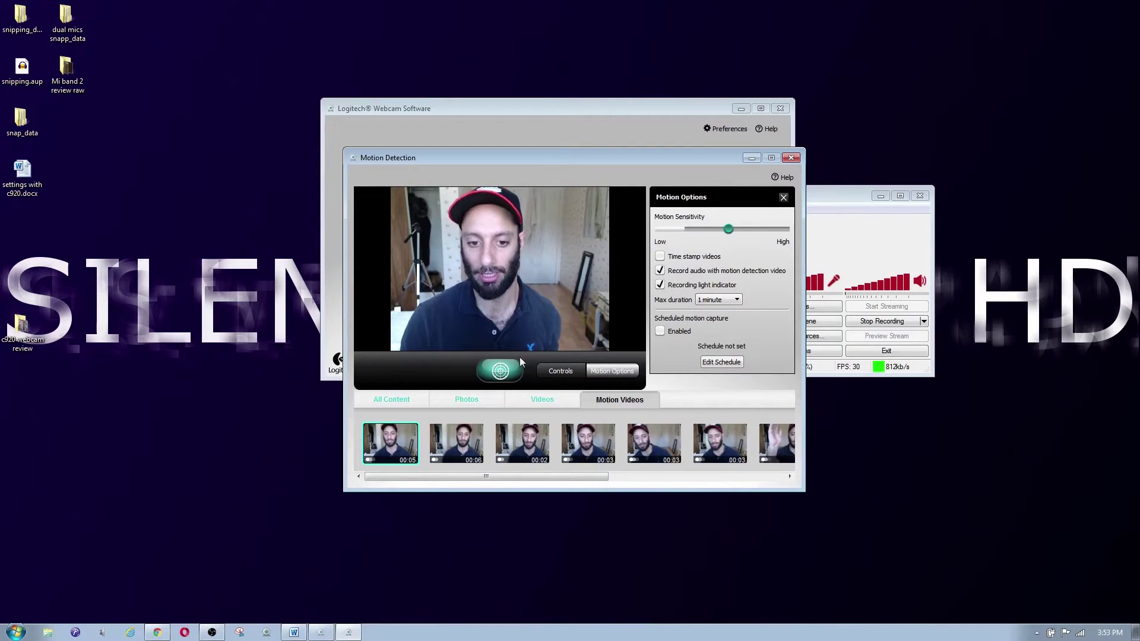
pyautogui.moveTo(728, 228); pyautogui.dragTo(783, 228)
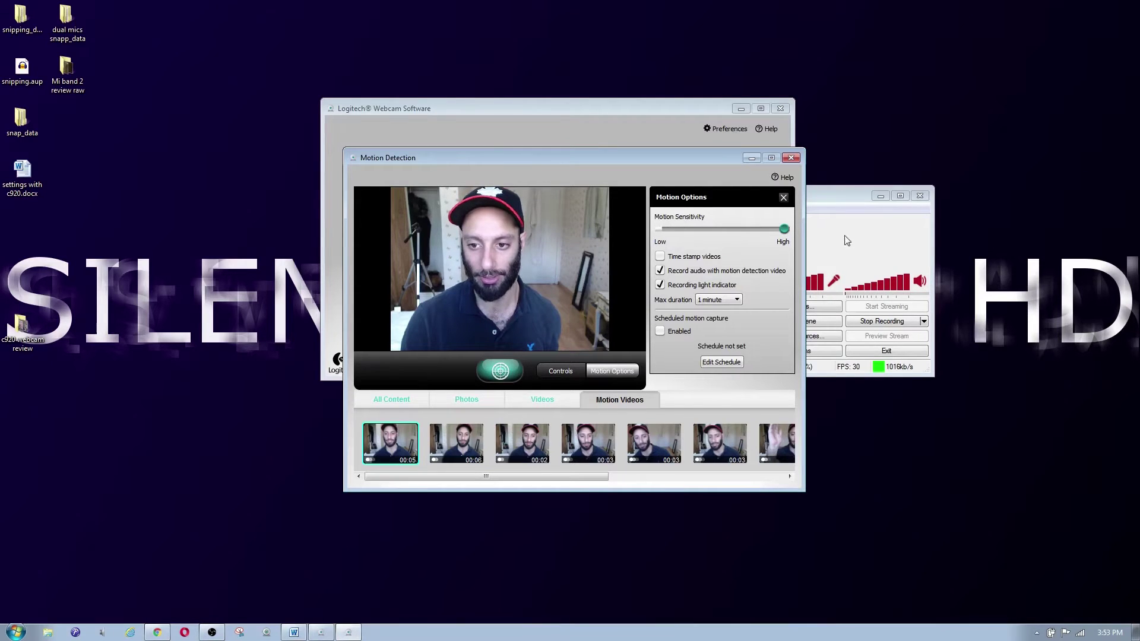
pyautogui.click(506, 373)
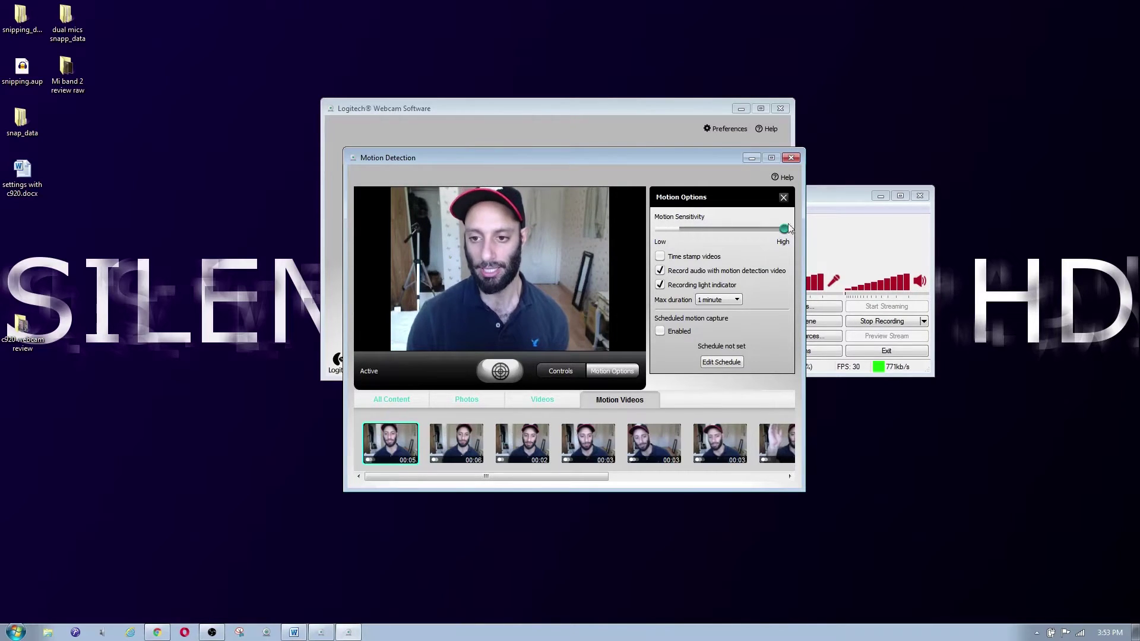
# - Lower motion sensitivity toward Low while a clip records, then raise it just below High
pyautogui.moveTo(774, 229); pyautogui.dragTo(656, 241)
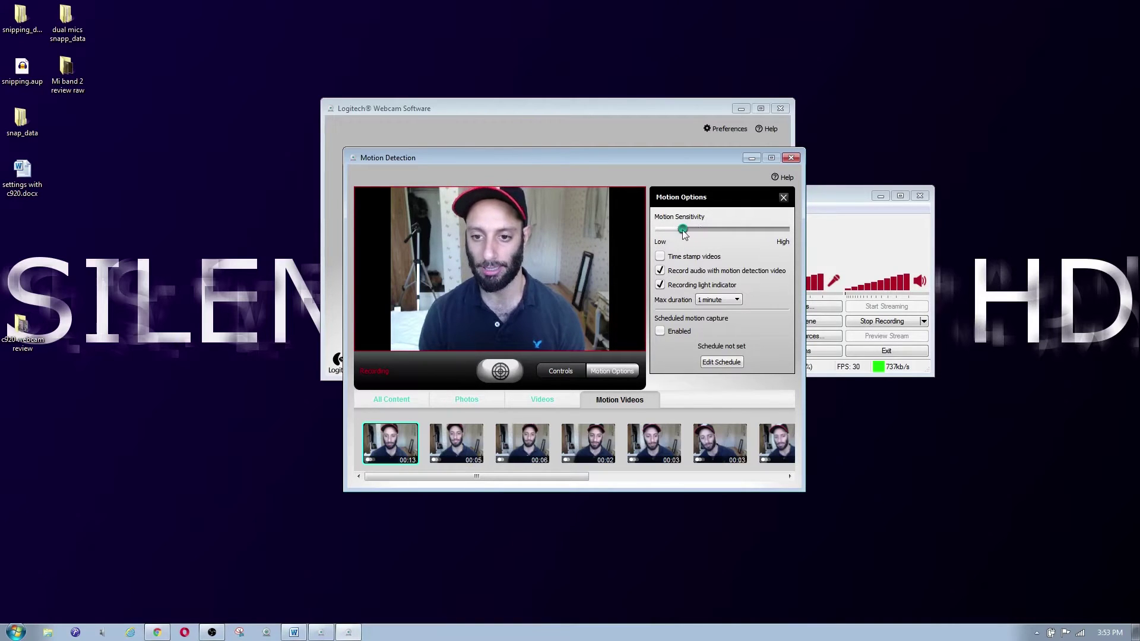
pyautogui.moveTo(751, 232); pyautogui.dragTo(766, 234)
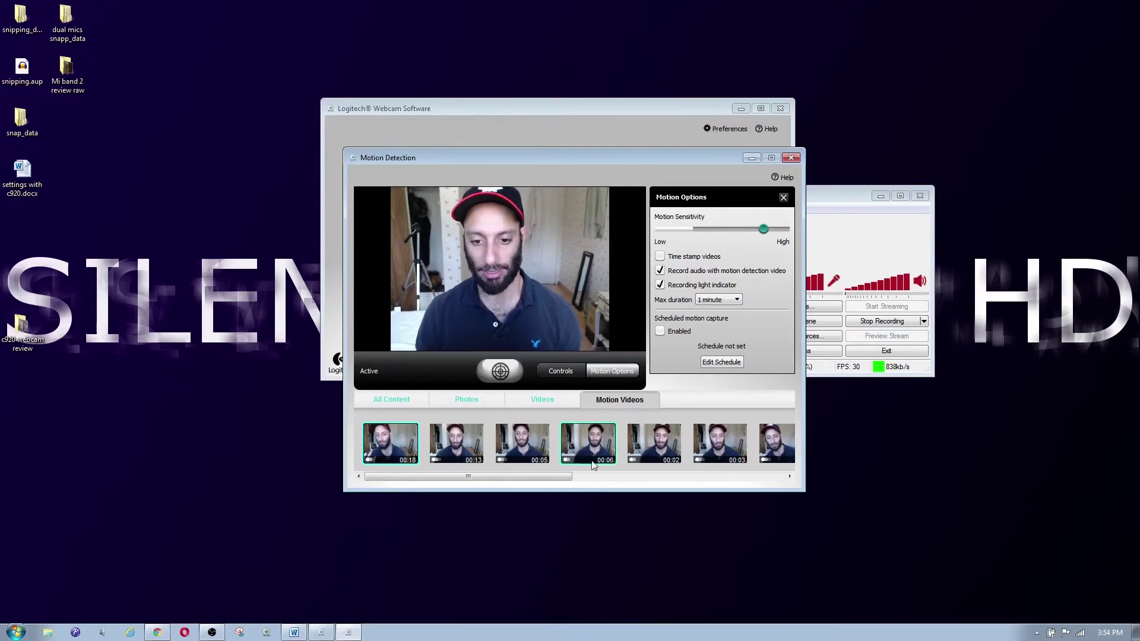
pyautogui.moveTo(563, 443)
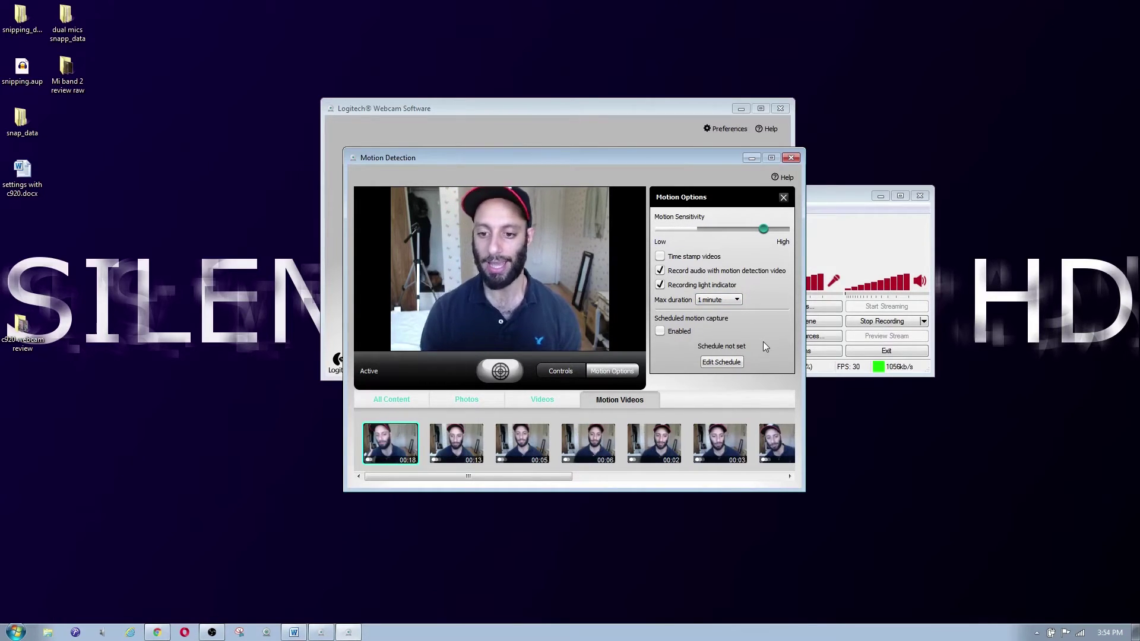
pyautogui.click(721, 362)
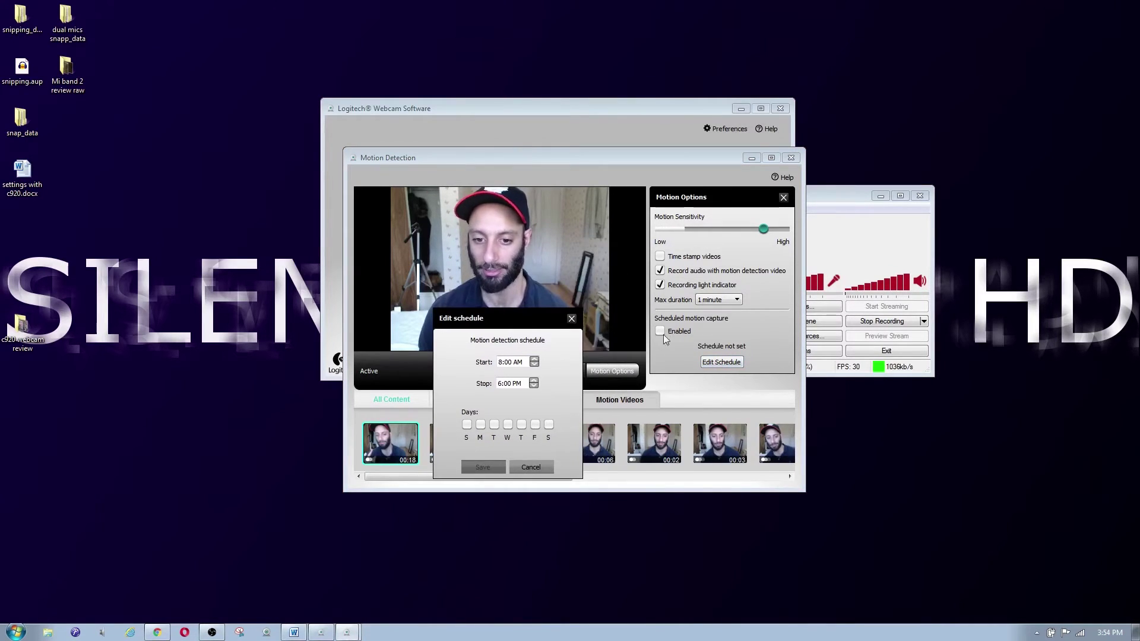
pyautogui.moveTo(545, 318); pyautogui.dragTo(974, 257)
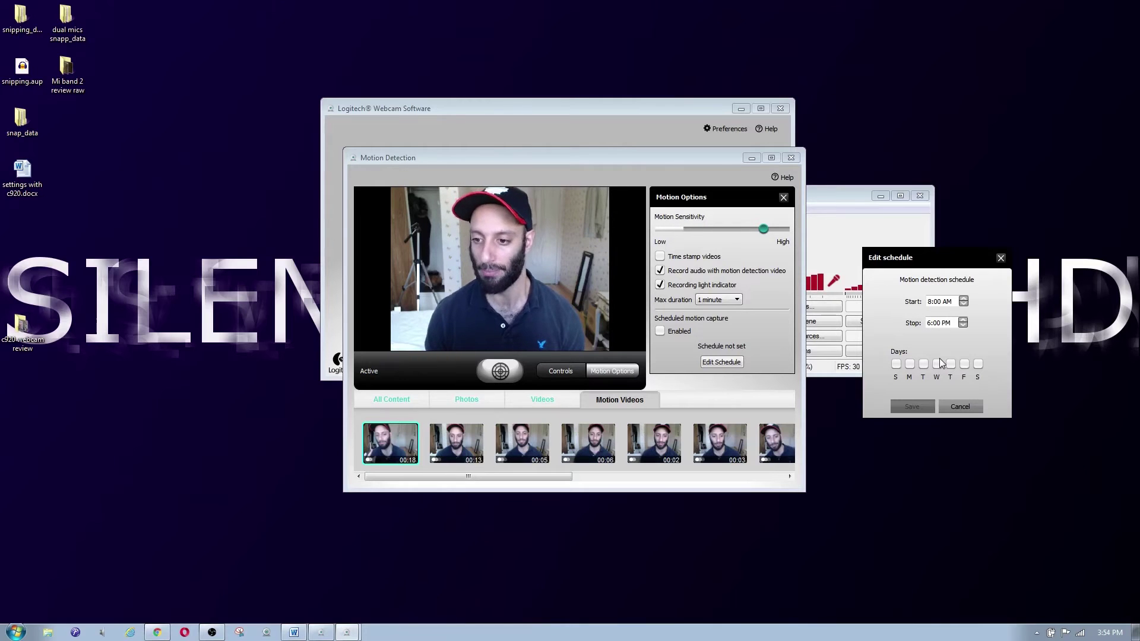
pyautogui.click(895, 363)
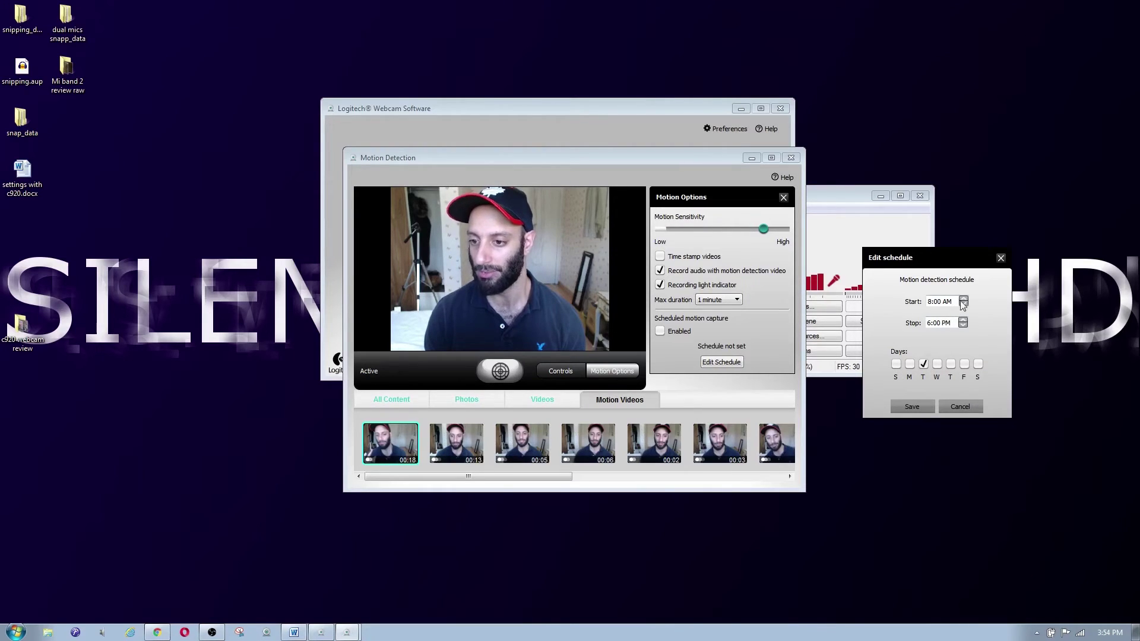
pyautogui.click(925, 365)
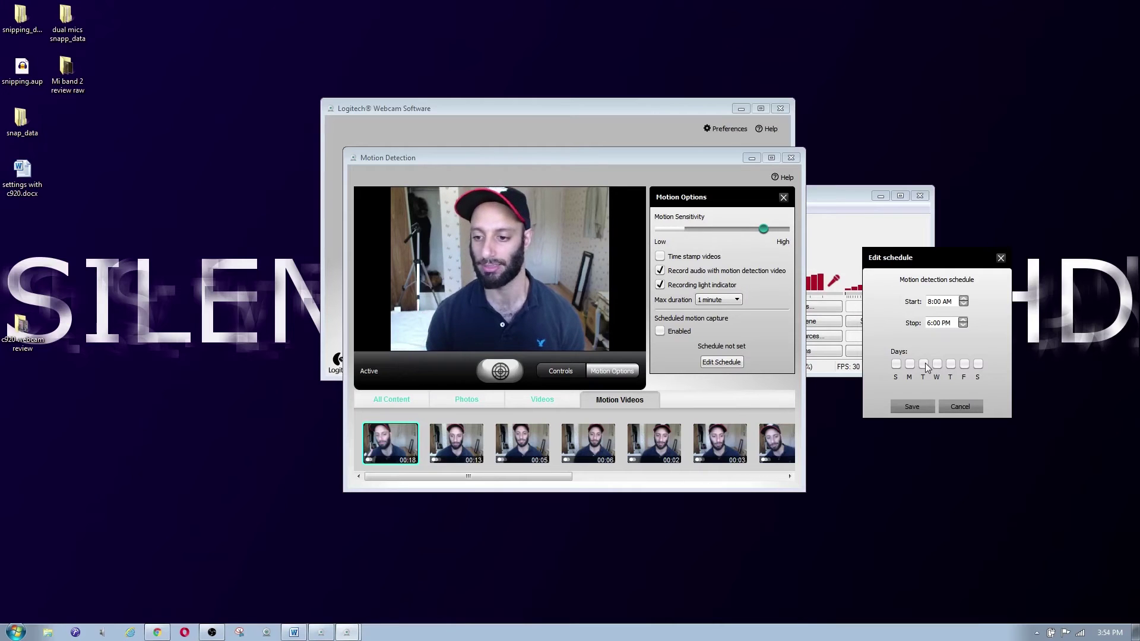
pyautogui.click(968, 404)
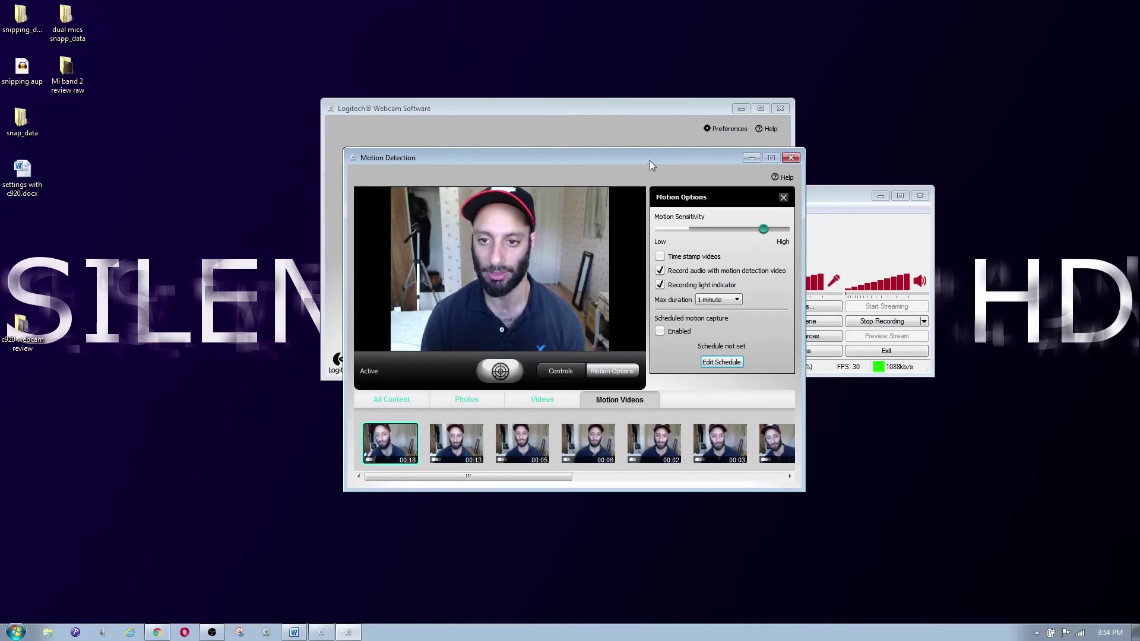
pyautogui.moveTo(633, 160); pyautogui.dragTo(671, 144)
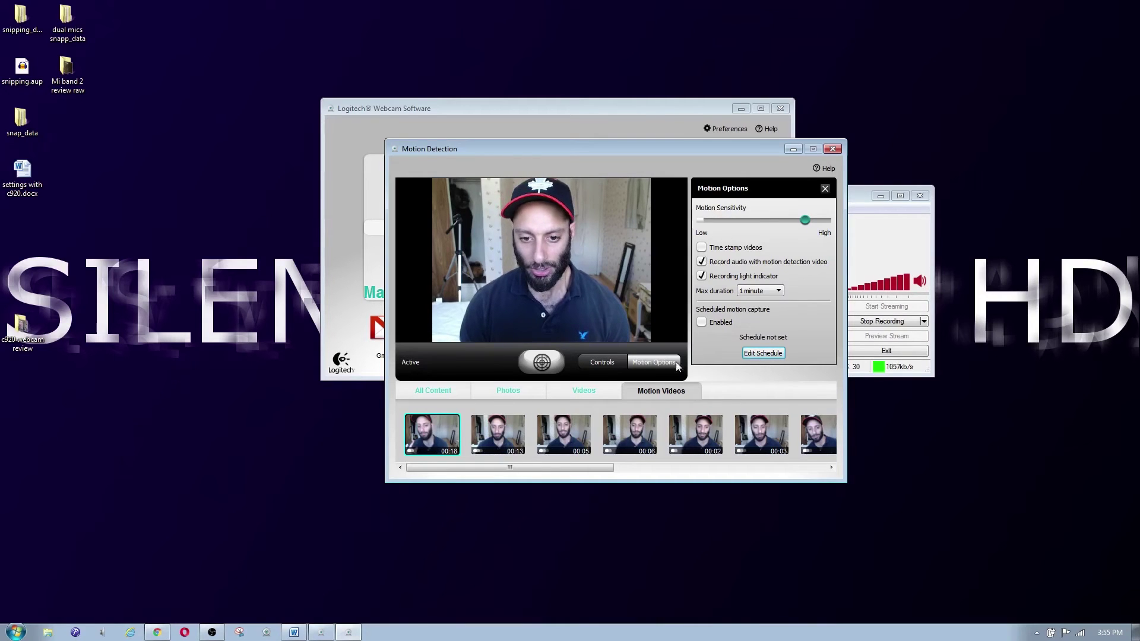
pyautogui.click(585, 392)
pyautogui.click(516, 391)
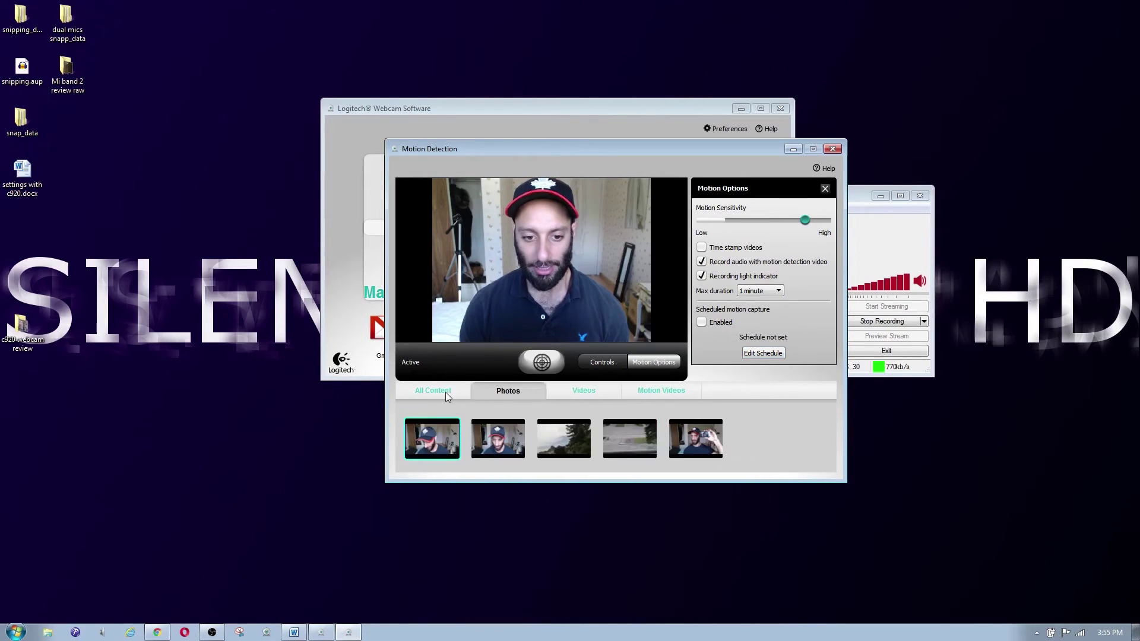
pyautogui.click(433, 390)
pyautogui.click(524, 392)
pyautogui.click(584, 391)
pyautogui.click(661, 390)
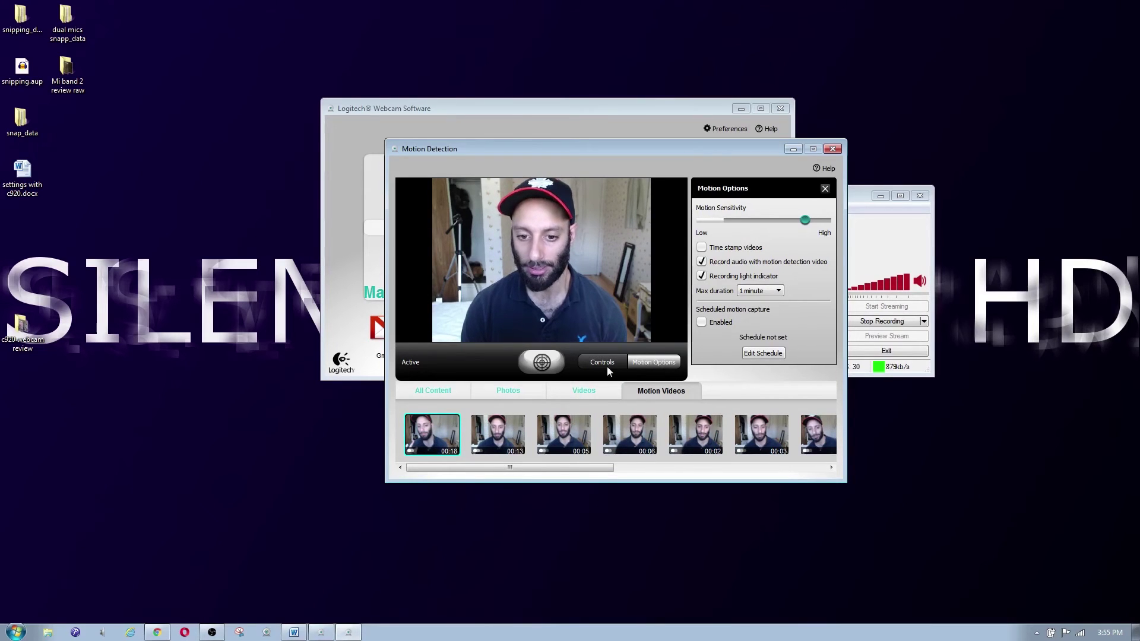
pyautogui.moveTo(680, 154); pyautogui.dragTo(571, 214)
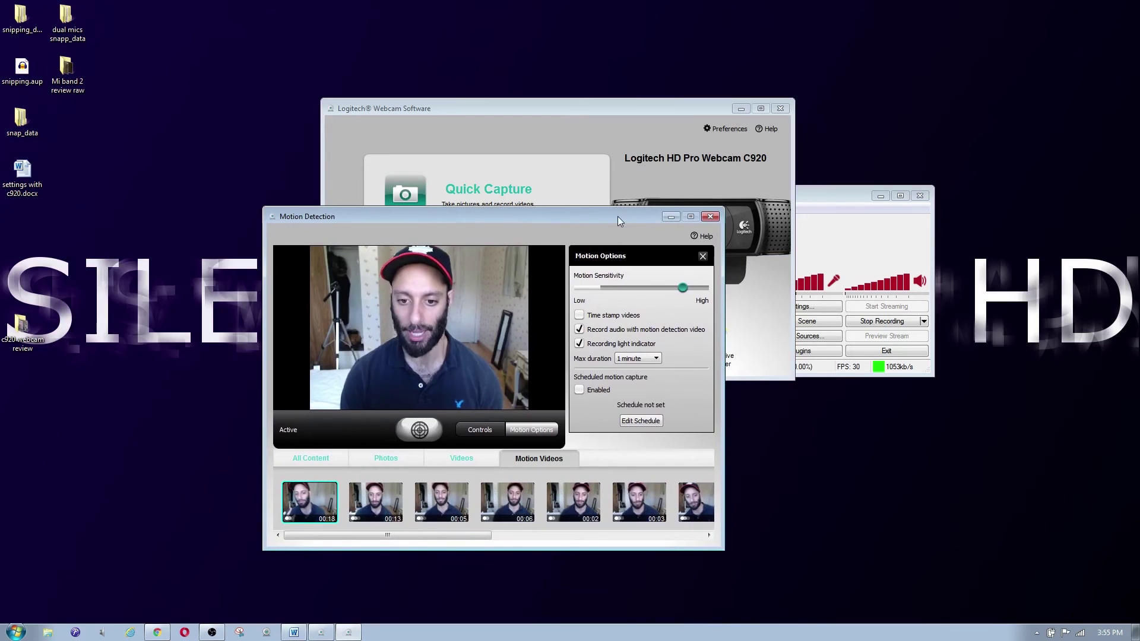